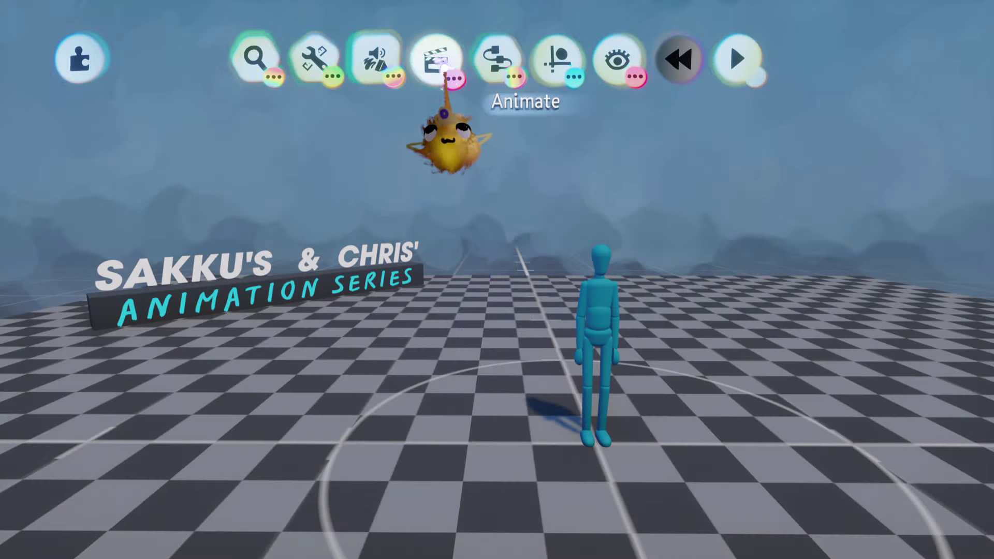
- Place an action recorder beside the figure and record the pink cube being moved across the floor
click(437, 58)
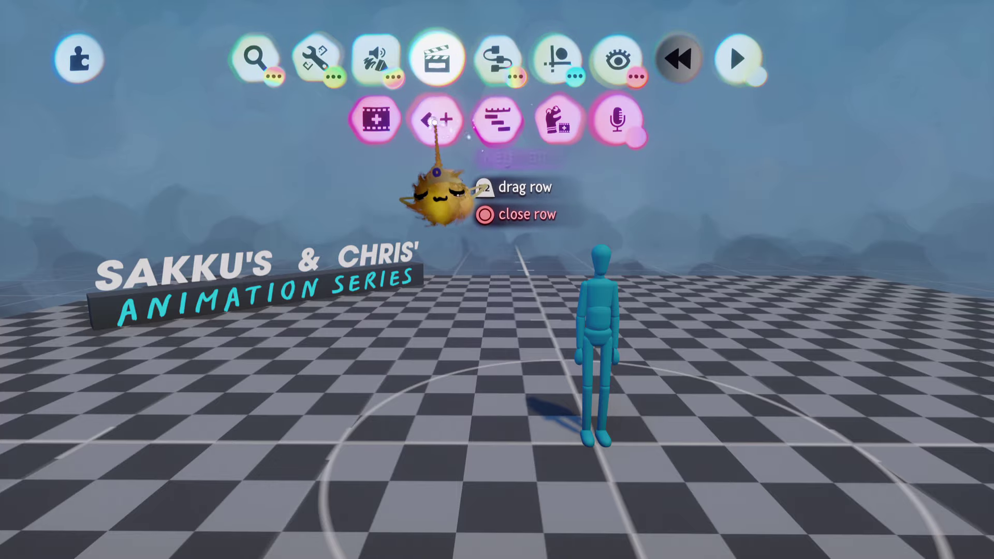
click(381, 131)
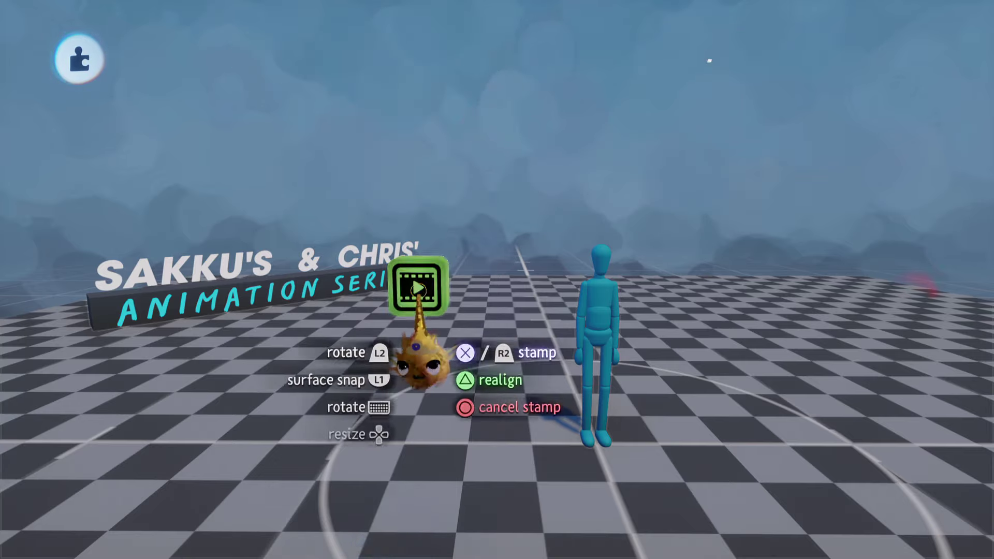
click(411, 284)
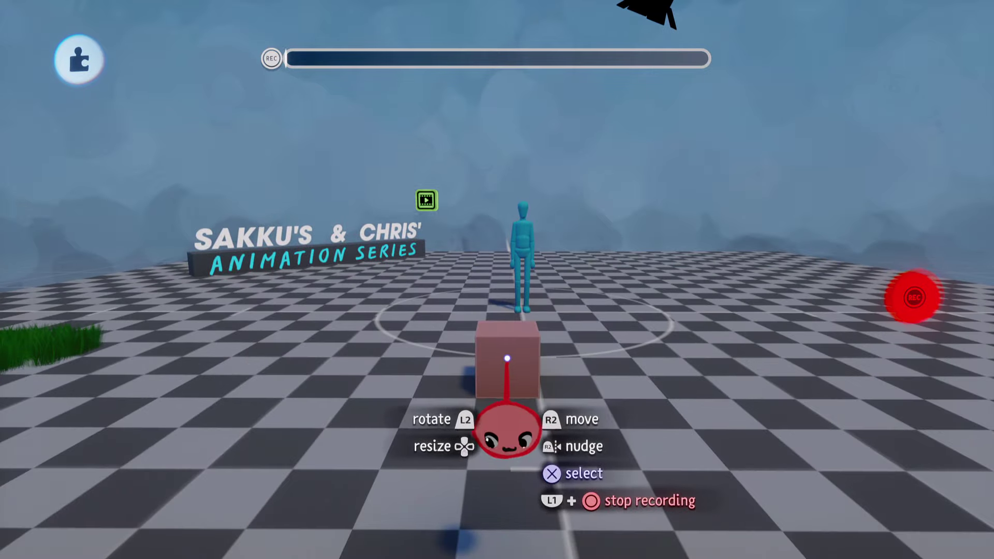
drag(506, 357, 521, 364)
click(914, 328)
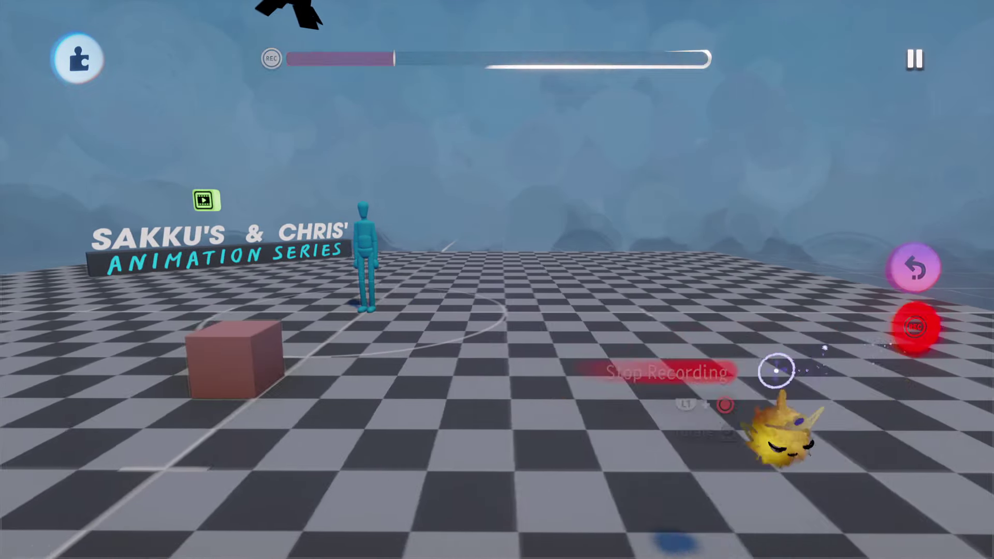
- Set the cube's action recorder to back-and-forth playback, trying a playback speed of 20% before settling on 137%
middle_drag(541, 436, 490, 342)
click(396, 221)
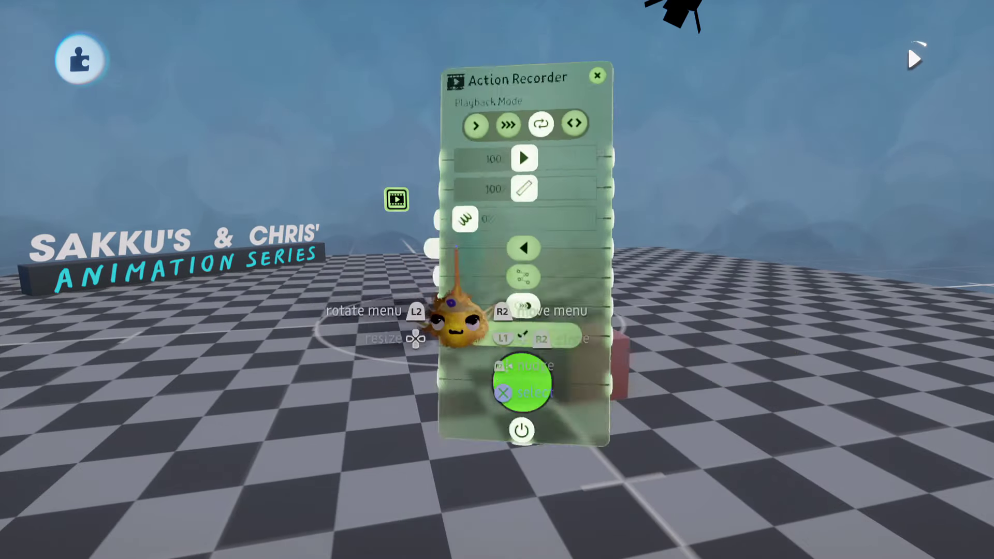
drag(537, 218, 493, 213)
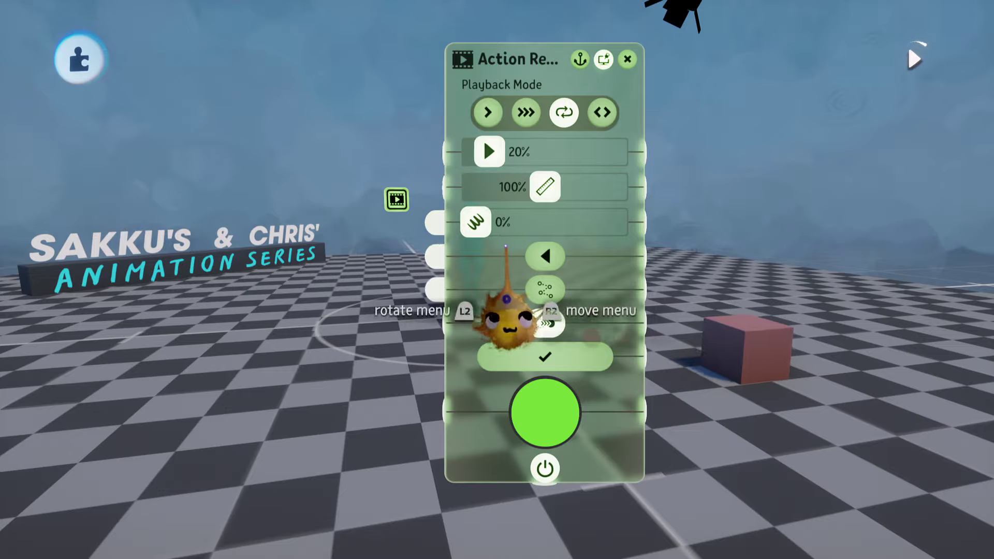
click(602, 111)
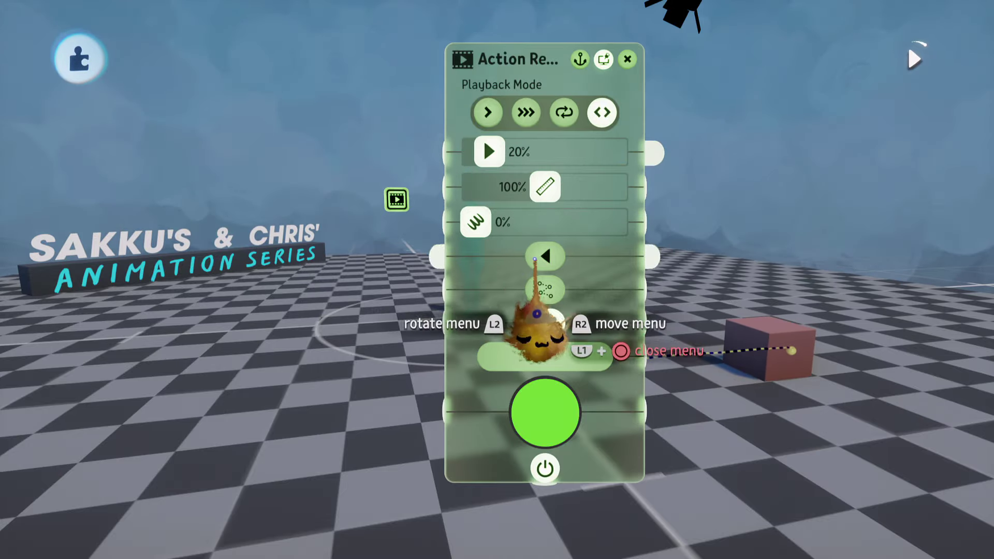
drag(533, 256, 363, 302)
drag(306, 198, 356, 197)
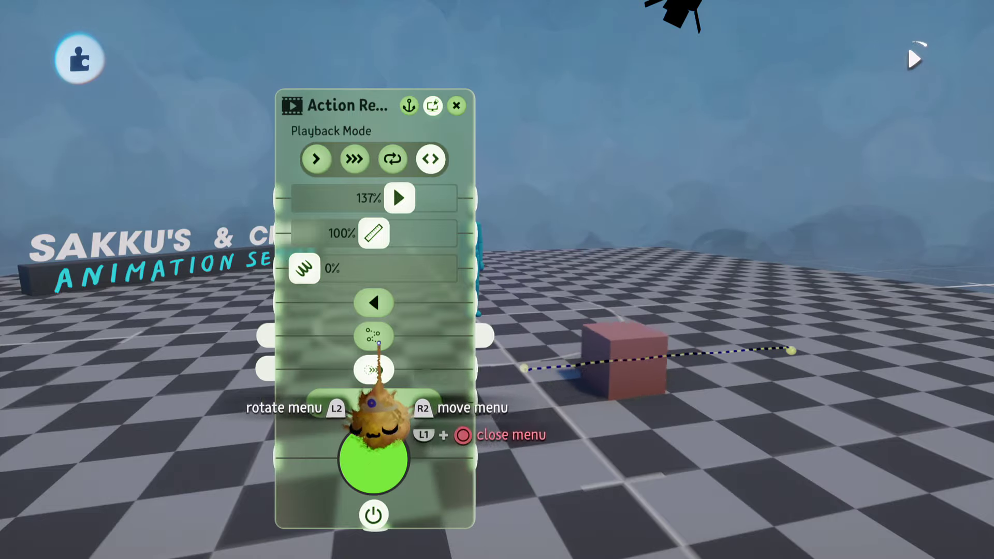
- Try the cube's recorded motion with a strength of 179% and springiness of 89%, and undo these changes
drag(331, 270, 428, 233)
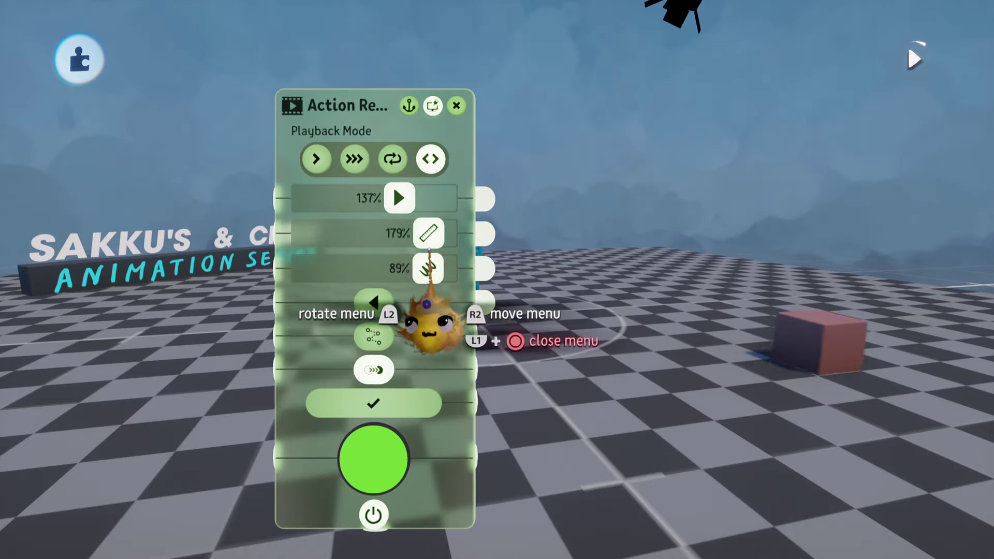
key(ctrl+z)
key(ctrl+z)
key(ctrl+z)
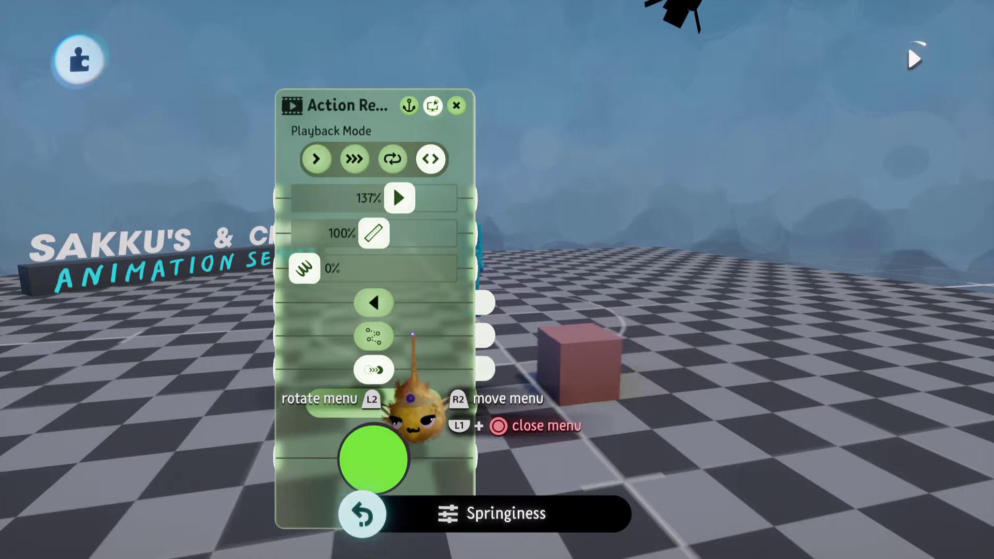
key(Escape)
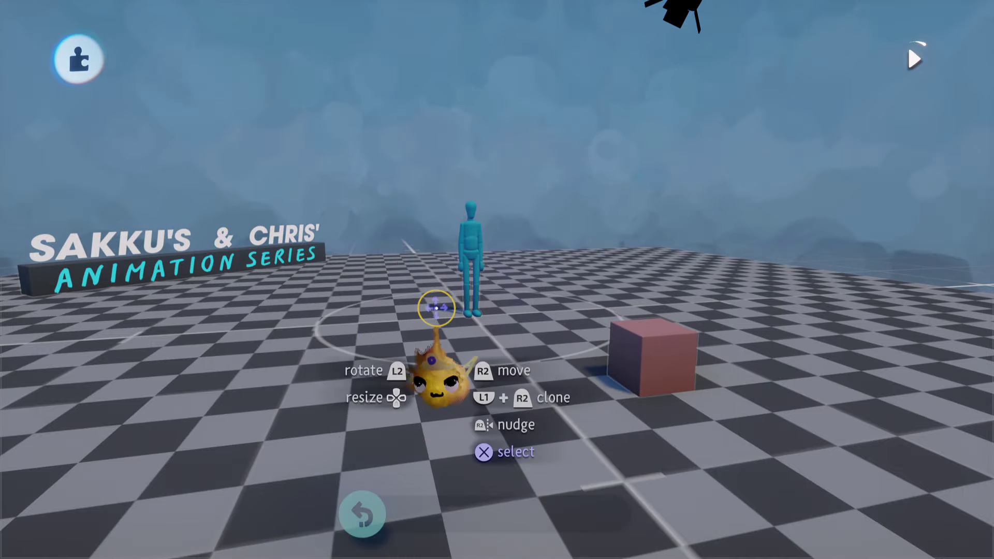
- Power on the spotlight above the cube
scroll(561, 414, down, 3)
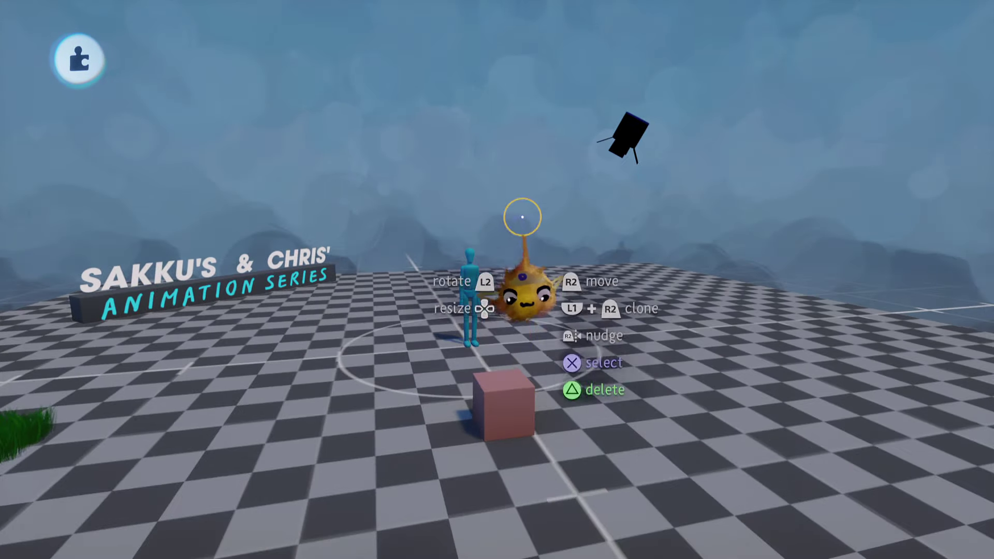
click(633, 124)
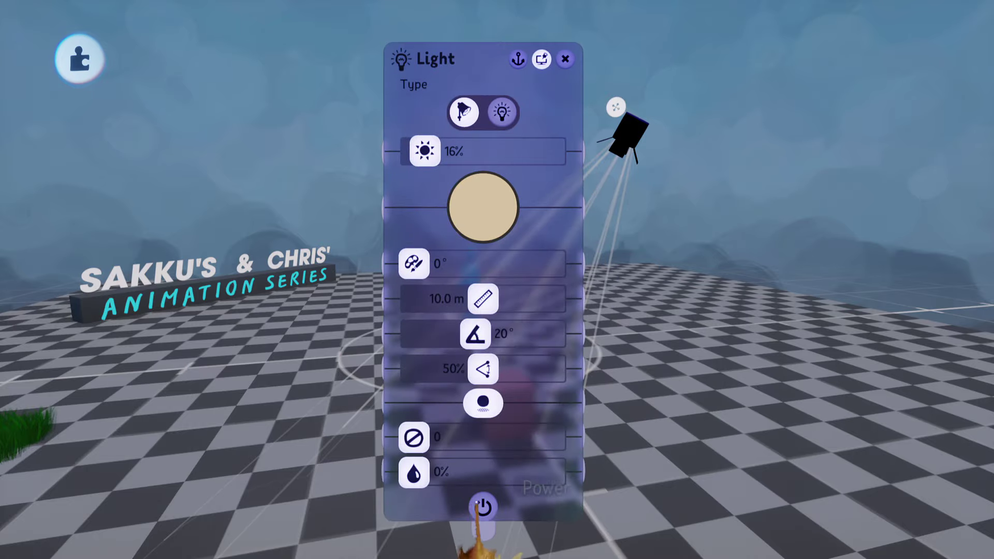
click(477, 503)
key(Escape)
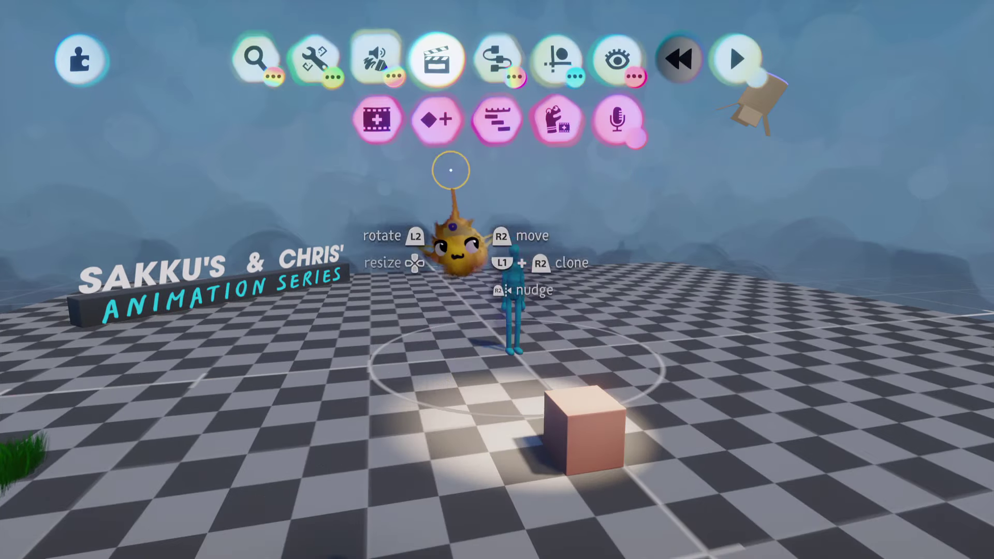
- Place a second action recorder and record the spotlight changing to 80% brightness and a yellow colour
click(377, 119)
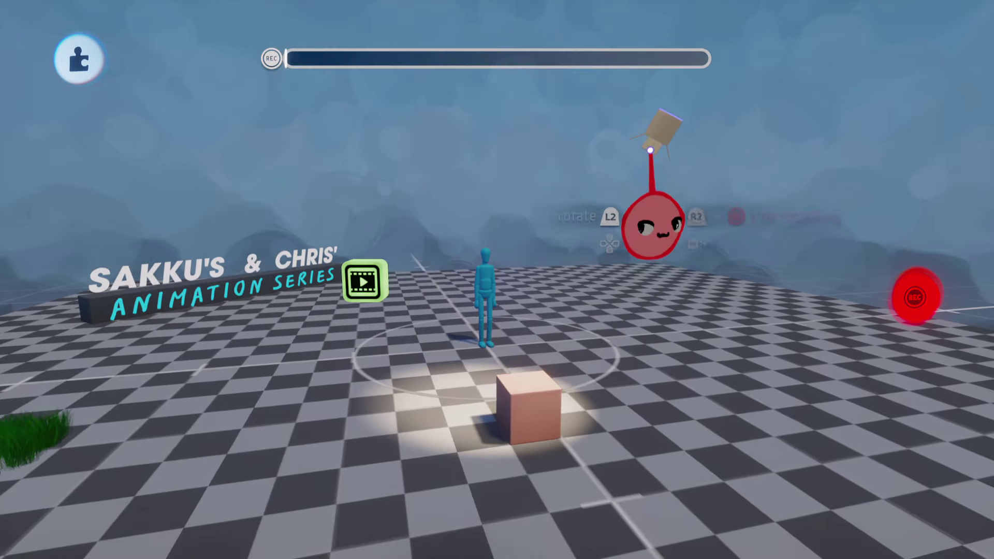
click(653, 129)
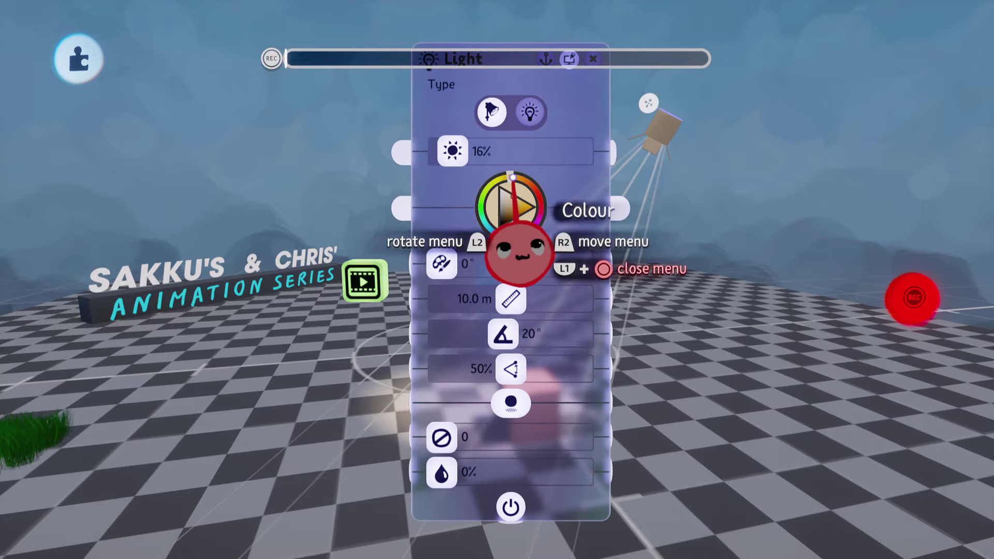
drag(531, 220, 555, 216)
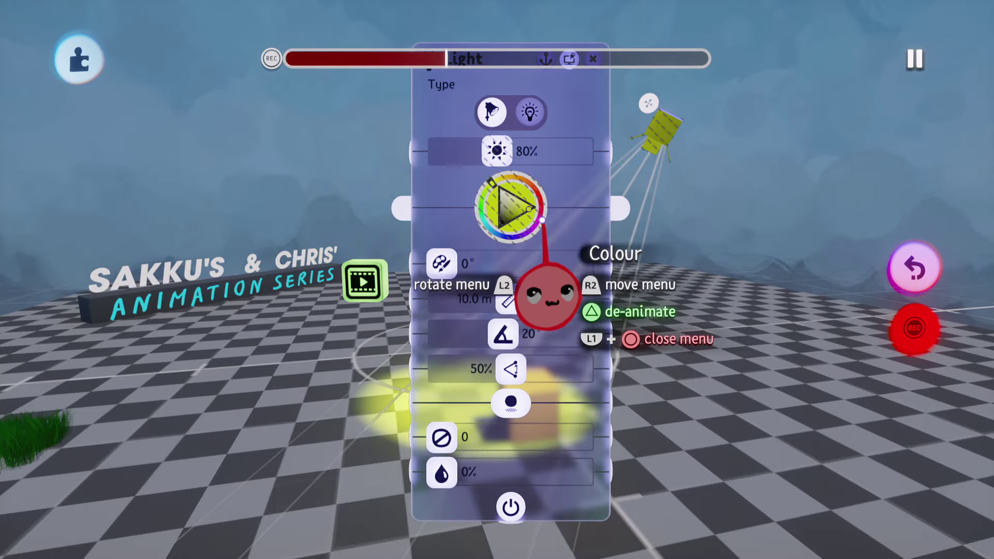
click(912, 329)
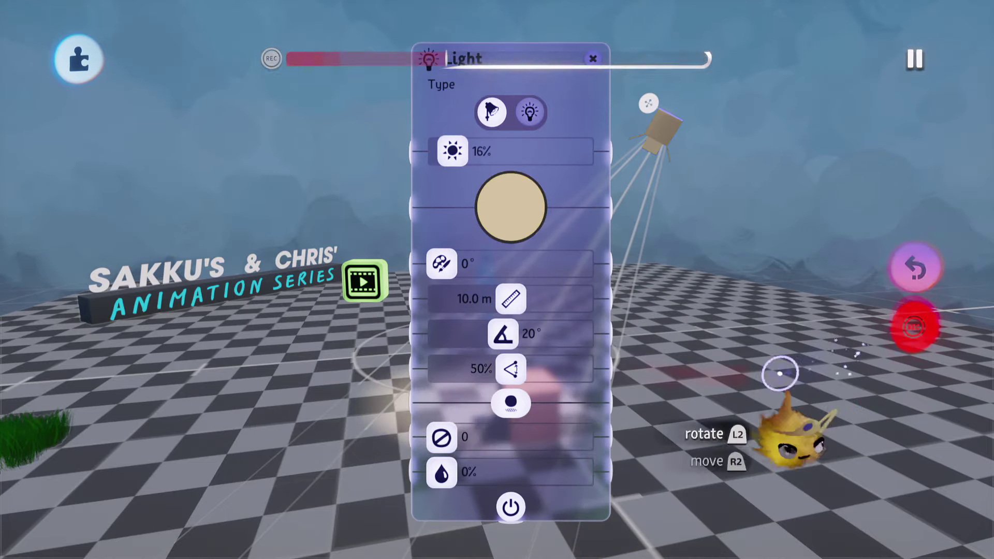
key(Escape)
key(space)
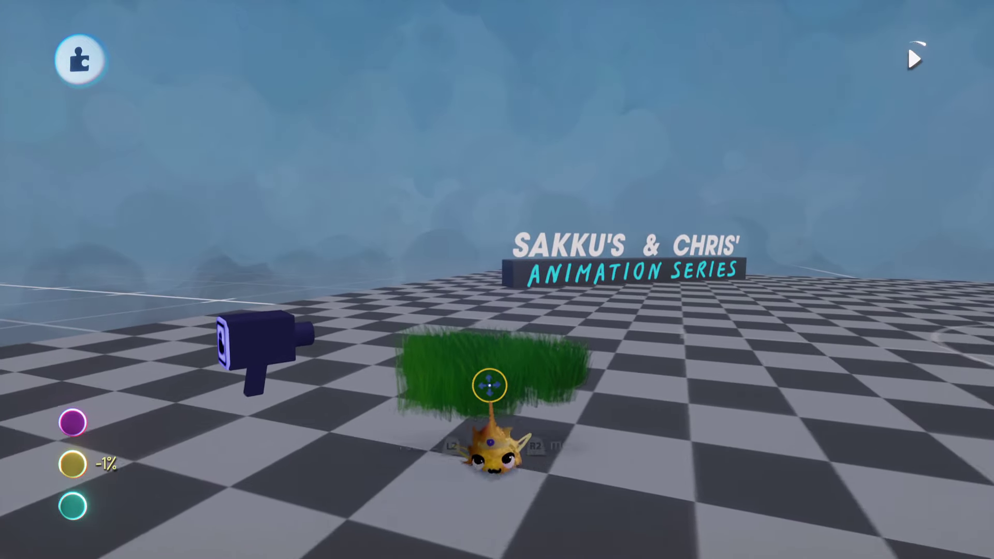
- Try effects on the grass painting, including 23% wave and 35% flow, and undo the last changes
click(488, 380)
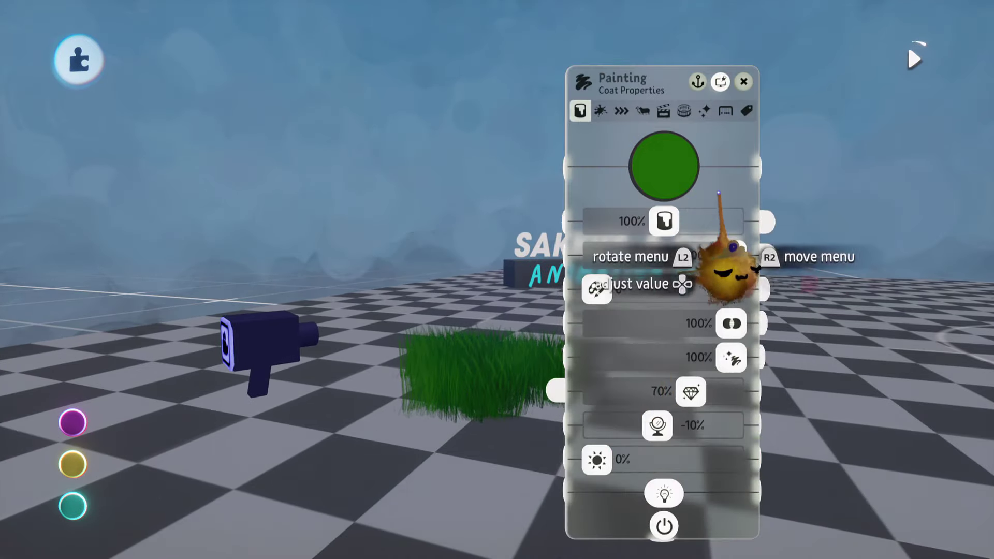
click(711, 115)
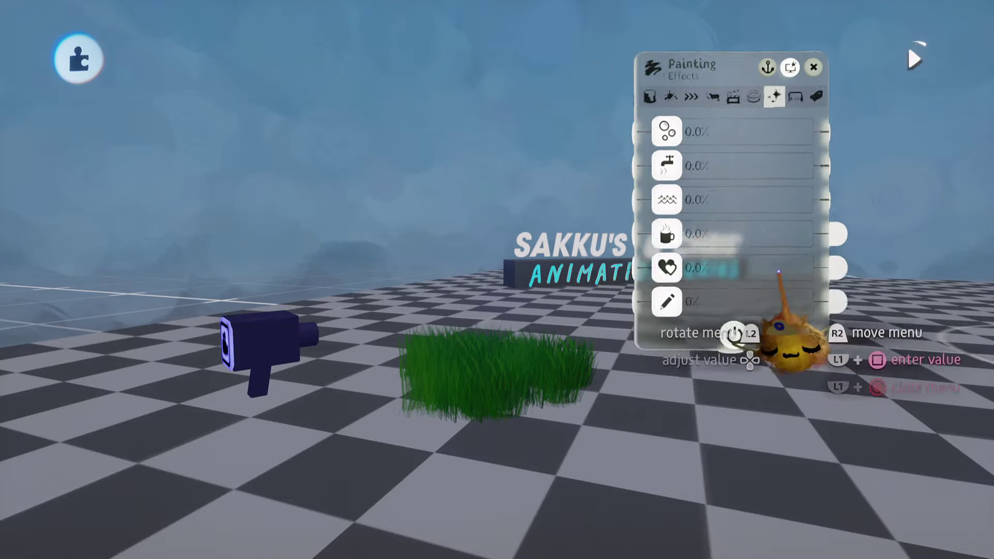
drag(730, 210, 777, 201)
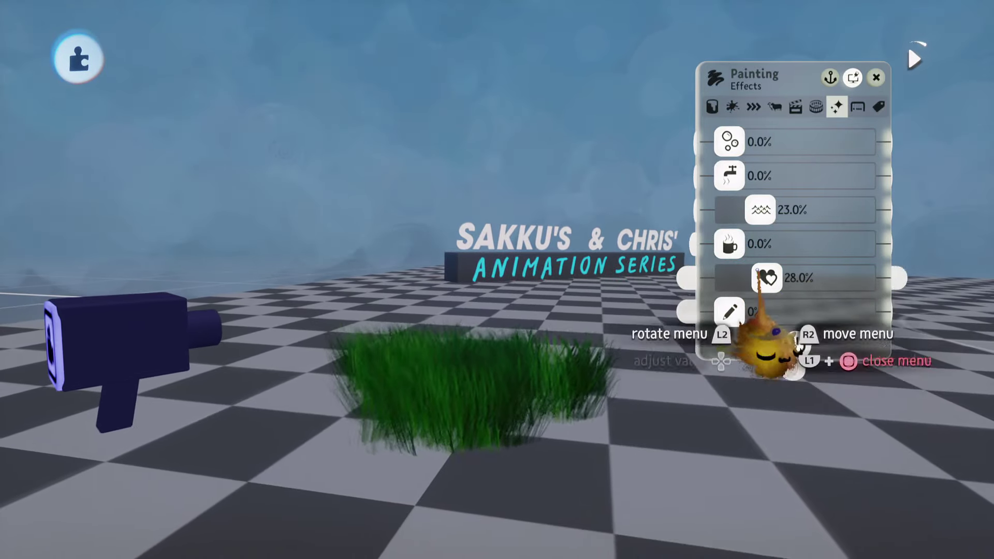
drag(730, 180, 756, 179)
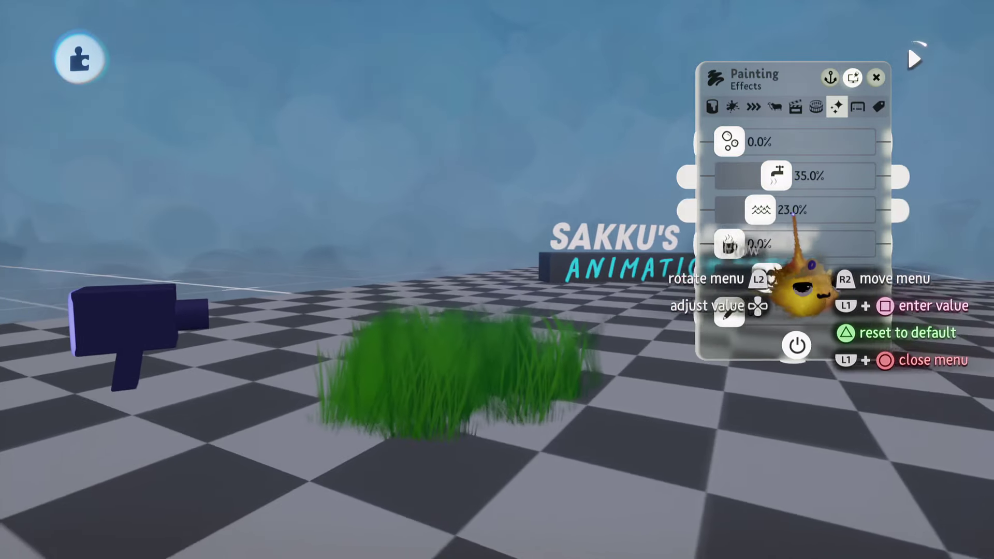
drag(729, 142, 780, 143)
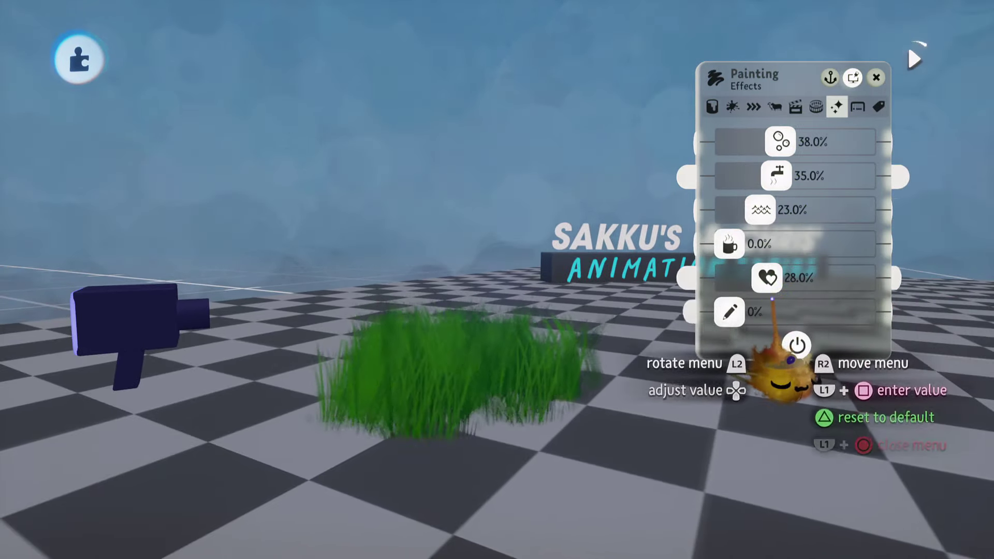
key(ctrl+z)
key(ctrl+z)
key(ctrl+z)
key(ctrl+z)
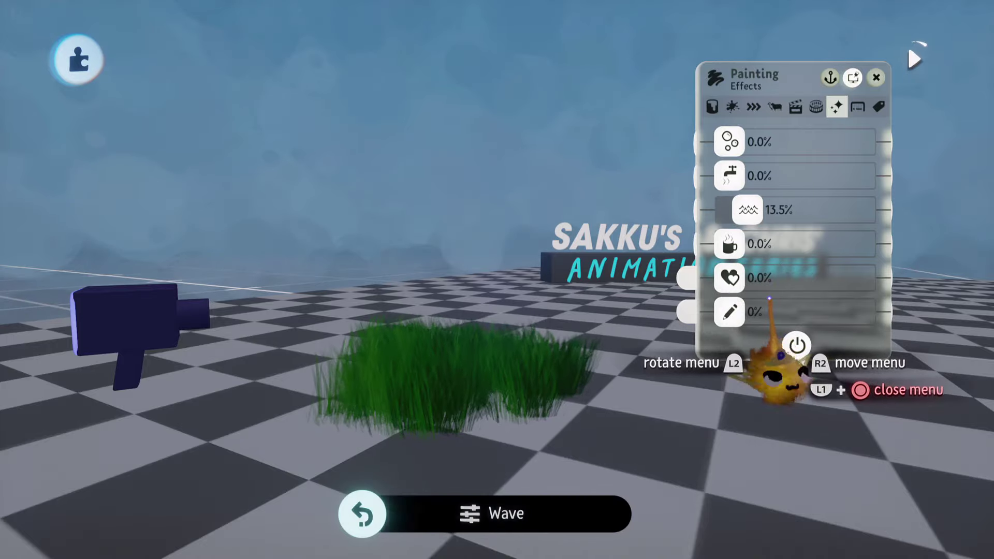
- View the grass painting's frame-by-frame and animation settings, and delete the painting
click(816, 107)
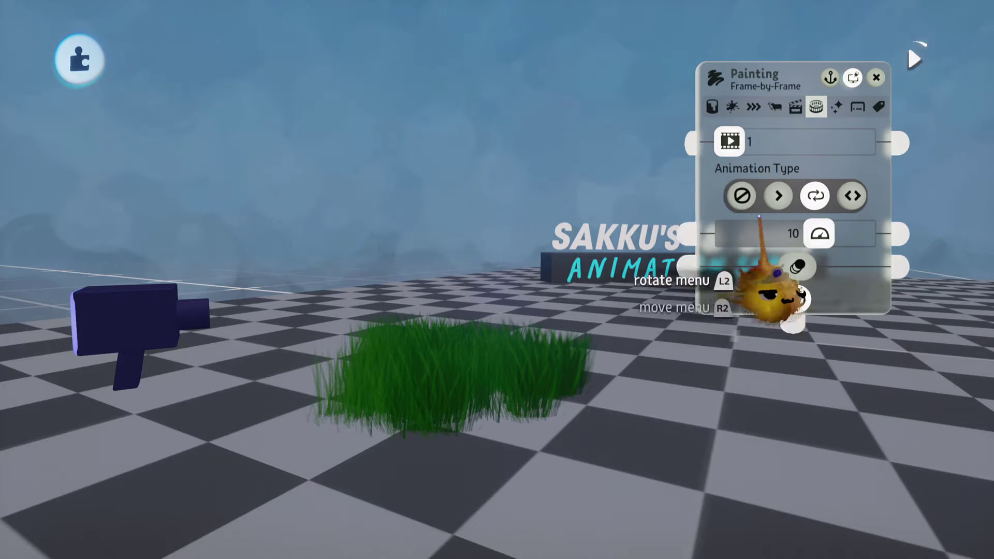
key(Left)
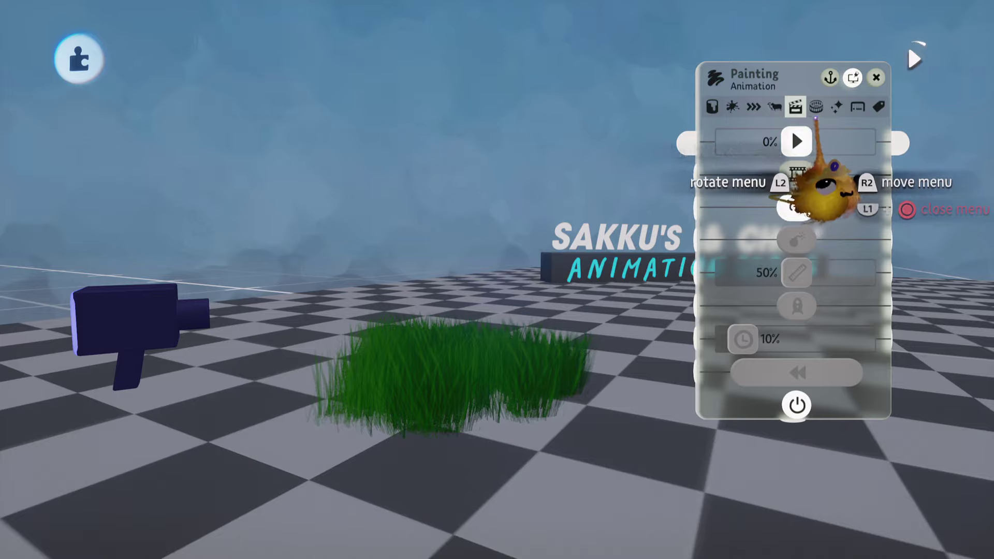
click(815, 107)
key(Escape)
key(Delete)
- Place a timeline gadget in front of the title sign and rewind its playhead to the start
mouse_move(479, 378)
middle_down()
mouse_move(523, 390)
mouse_move(559, 379)
mouse_move(563, 349)
middle_up()
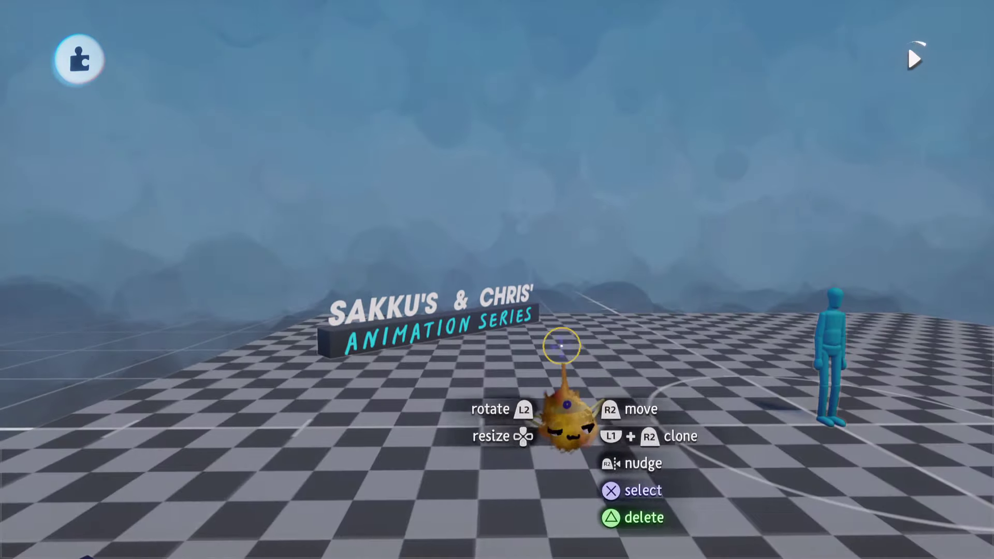
click(501, 124)
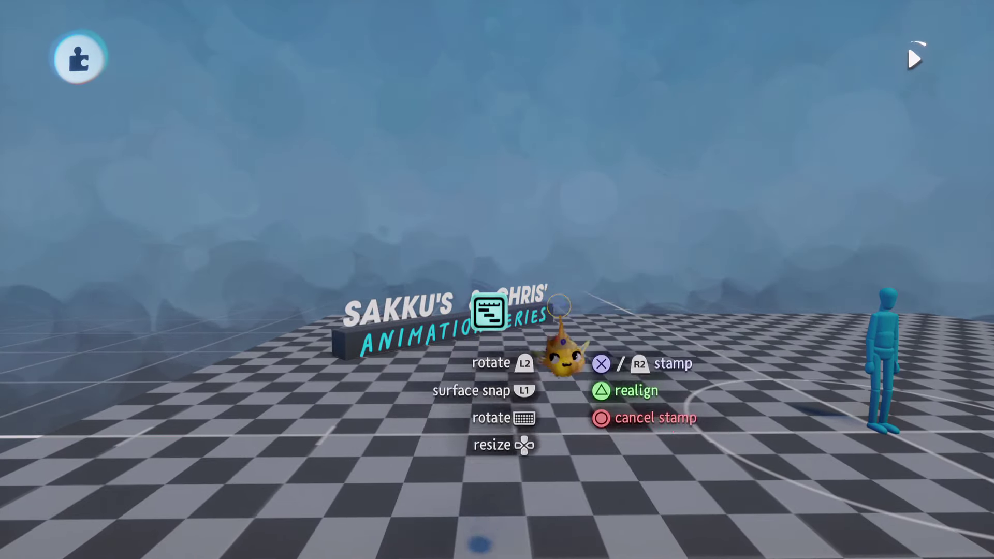
click(489, 321)
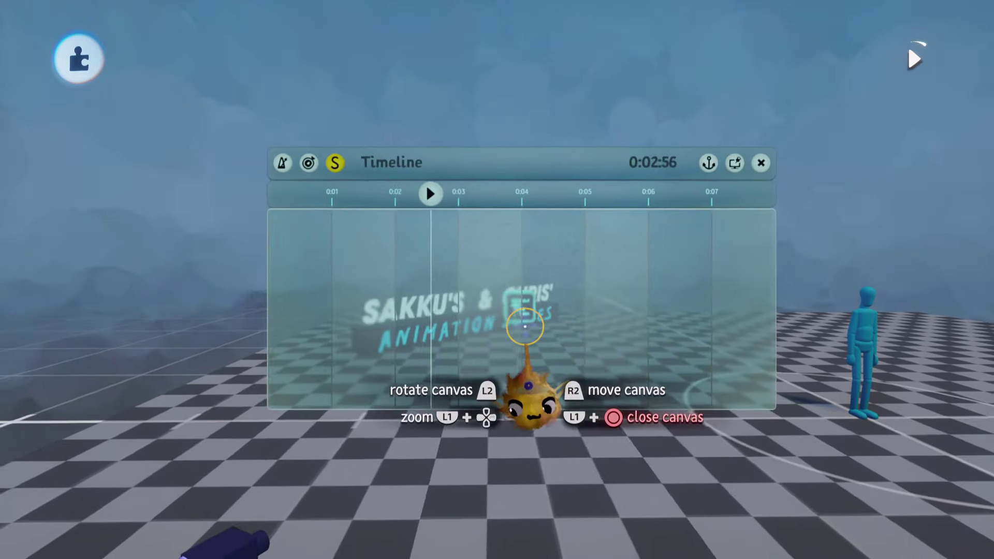
key(Left)
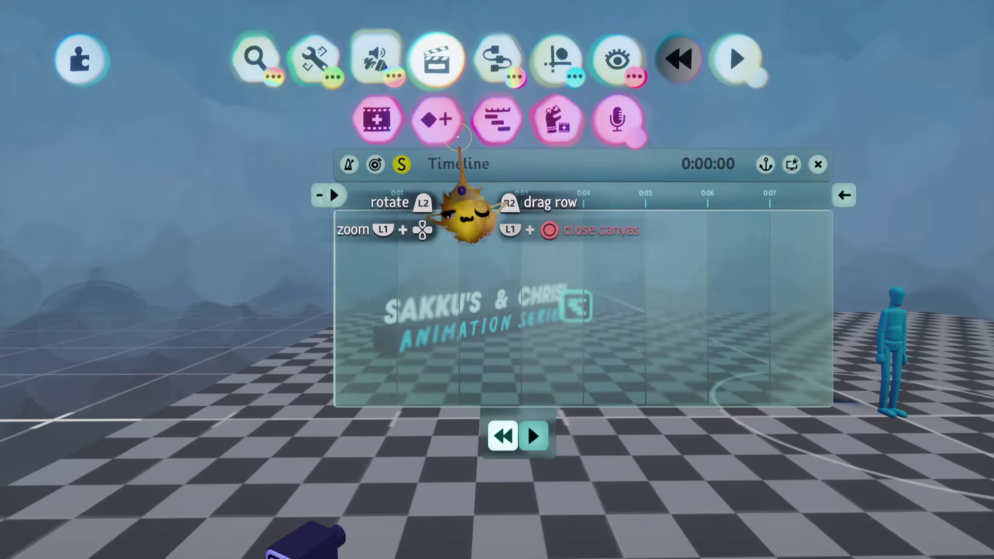
- Place an empty keyframe at the timeline's start and clone it to about 4.4 seconds
click(444, 98)
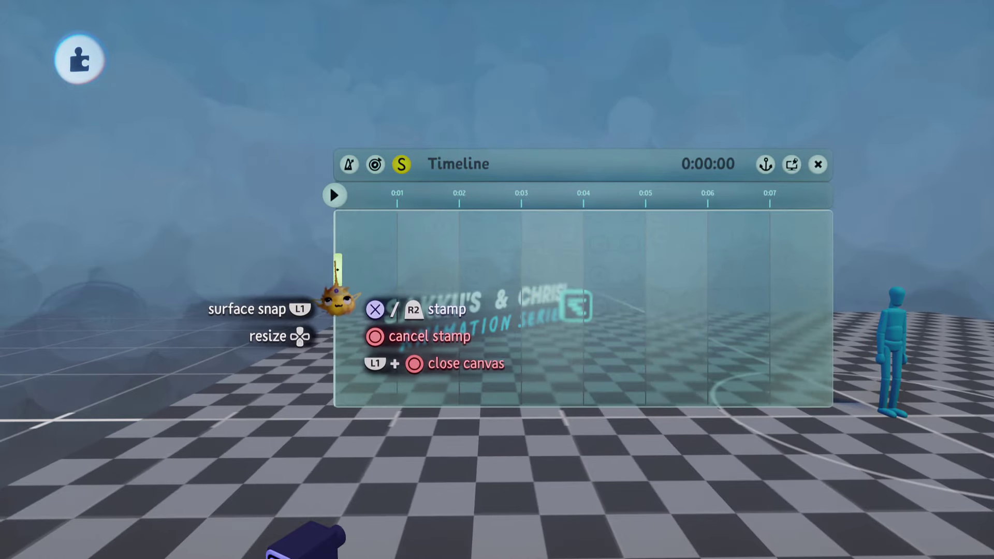
click(344, 310)
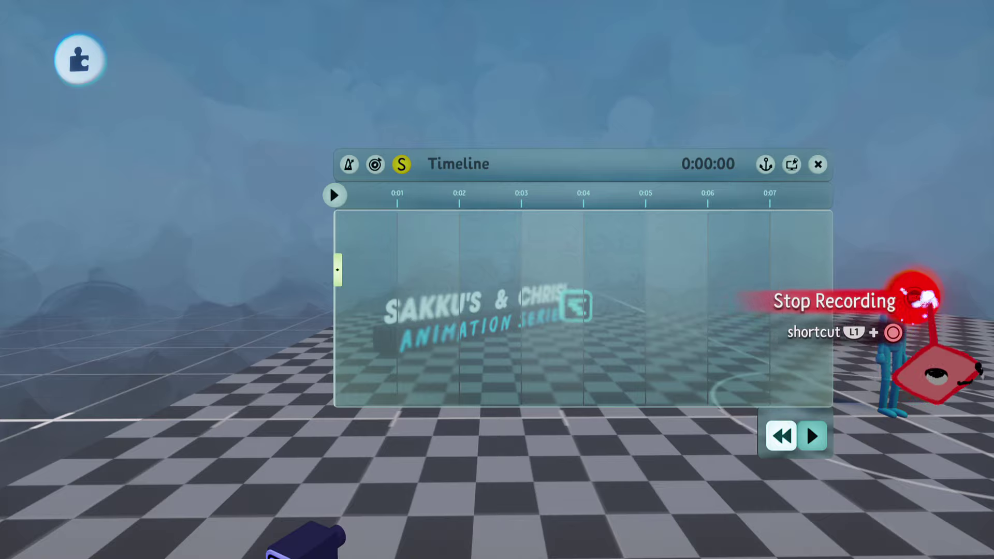
click(892, 302)
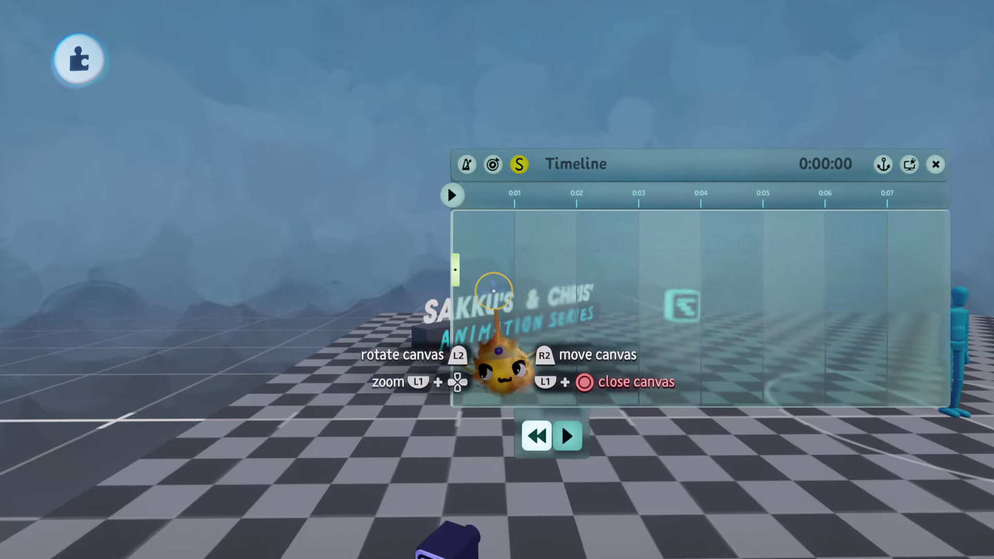
drag(455, 275, 564, 273)
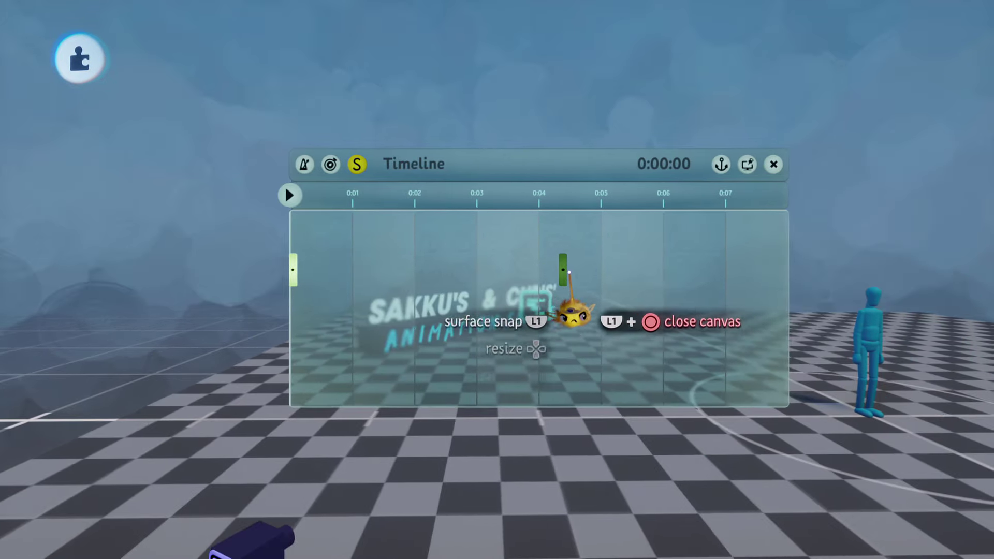
- Move the second keyframe to about 5 seconds and record the camera into it with a view framing the blue puppet
drag(608, 310, 596, 332)
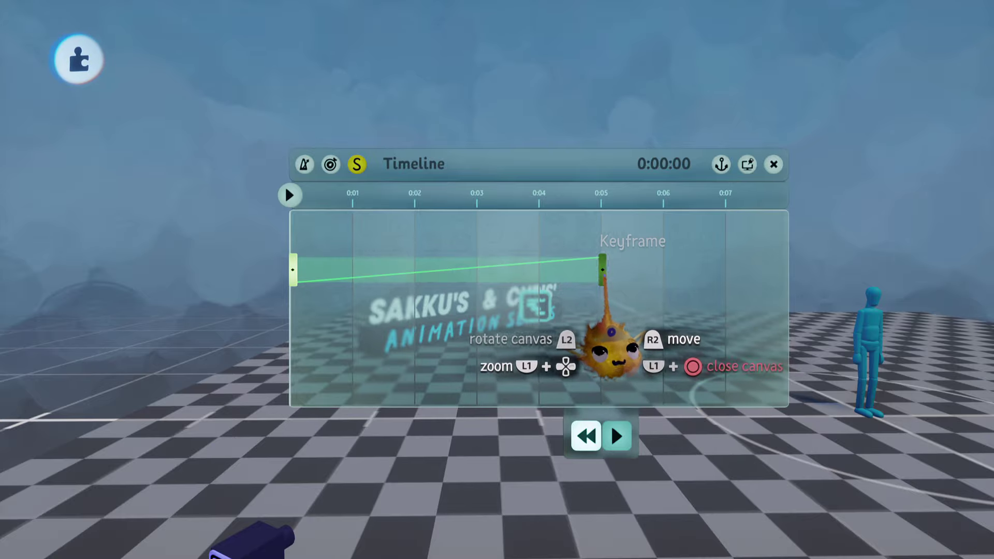
click(916, 326)
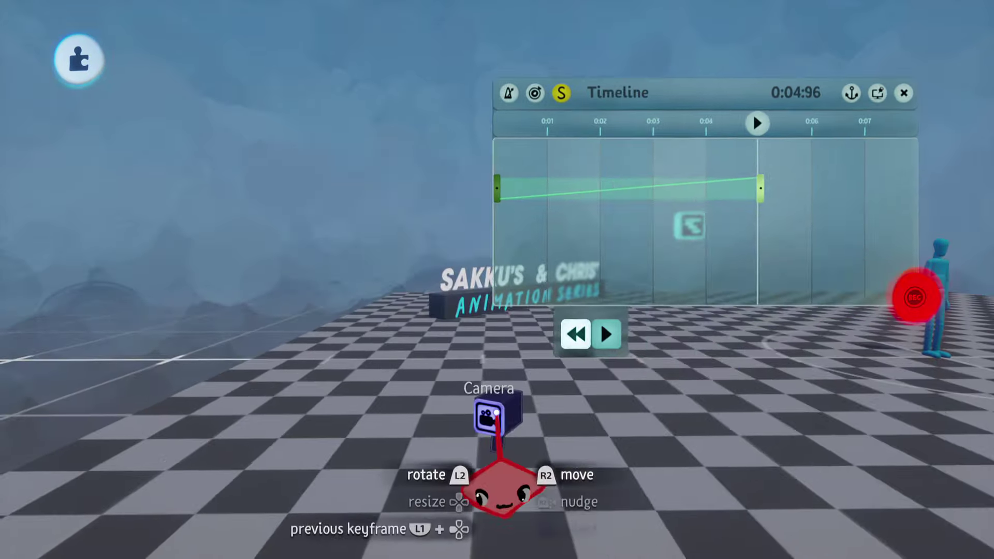
click(499, 414)
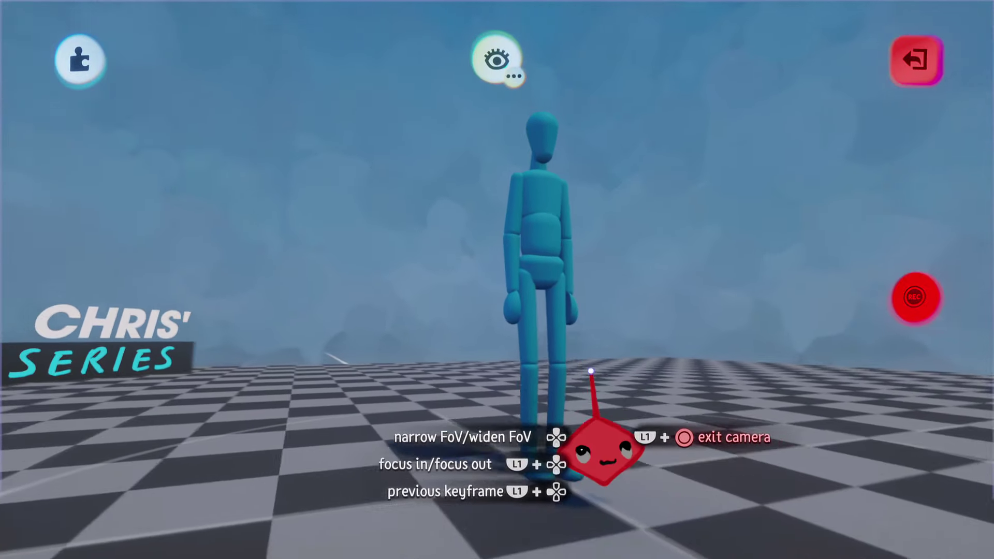
click(898, 305)
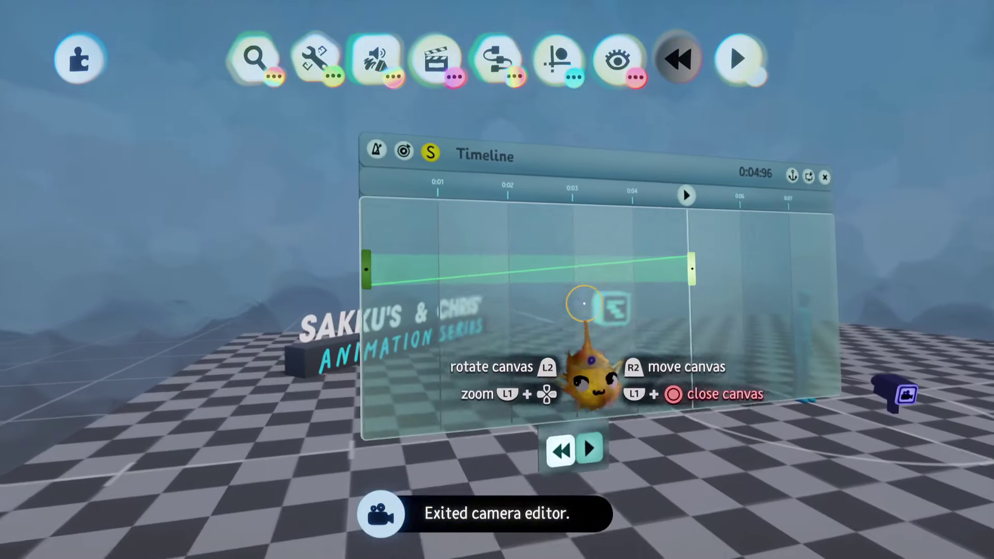
- Check the keyframe's blend settings, change the blend between the two keyframes to a fast-start, slow-end curve, and close the timeline
click(572, 273)
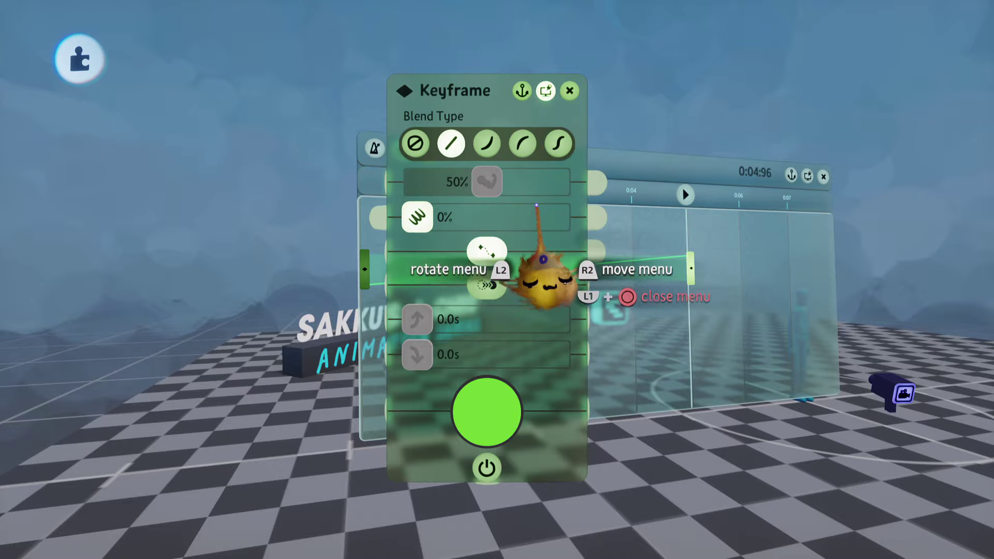
key(Escape)
click(541, 267)
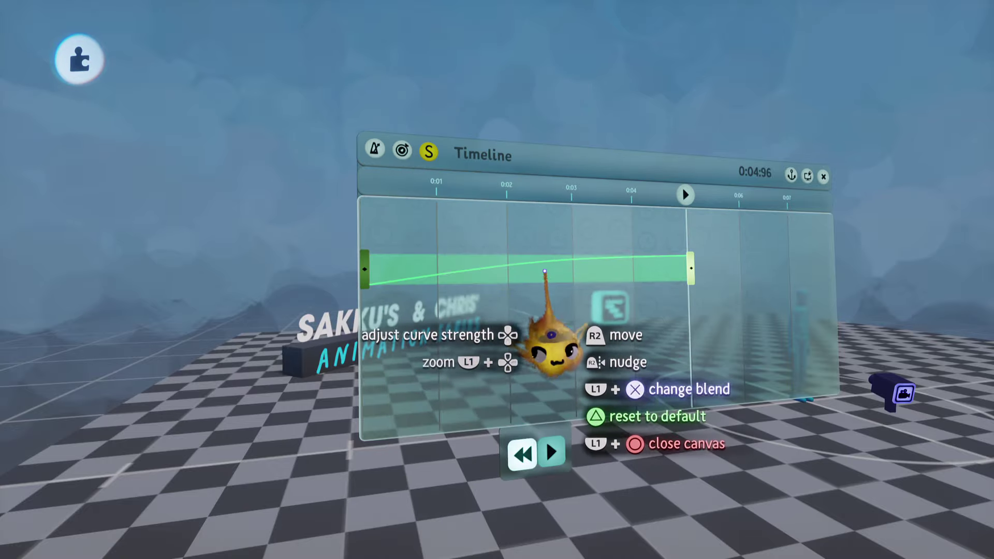
key(Escape)
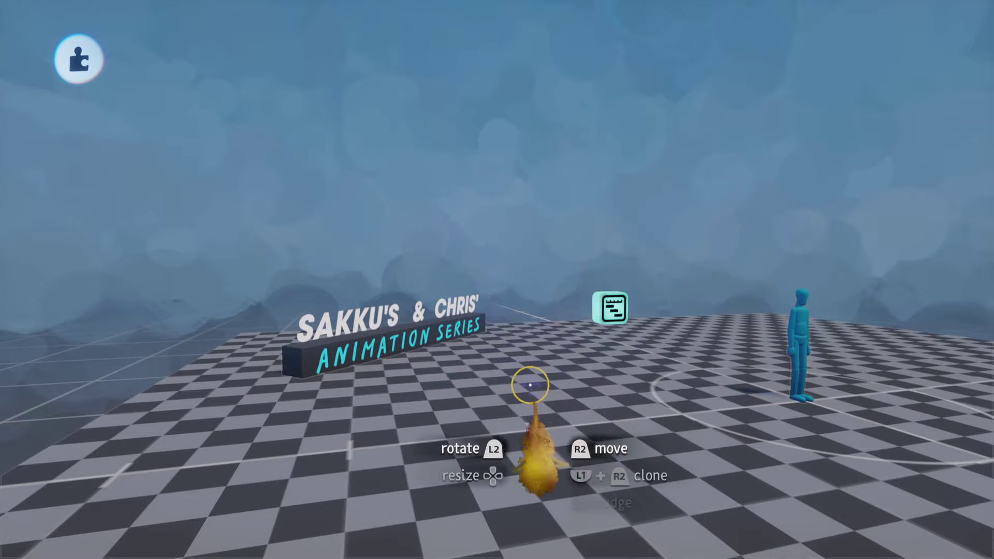
- Play the scene to preview the camera animation and return to edit mode
key(Escape)
click(280, 392)
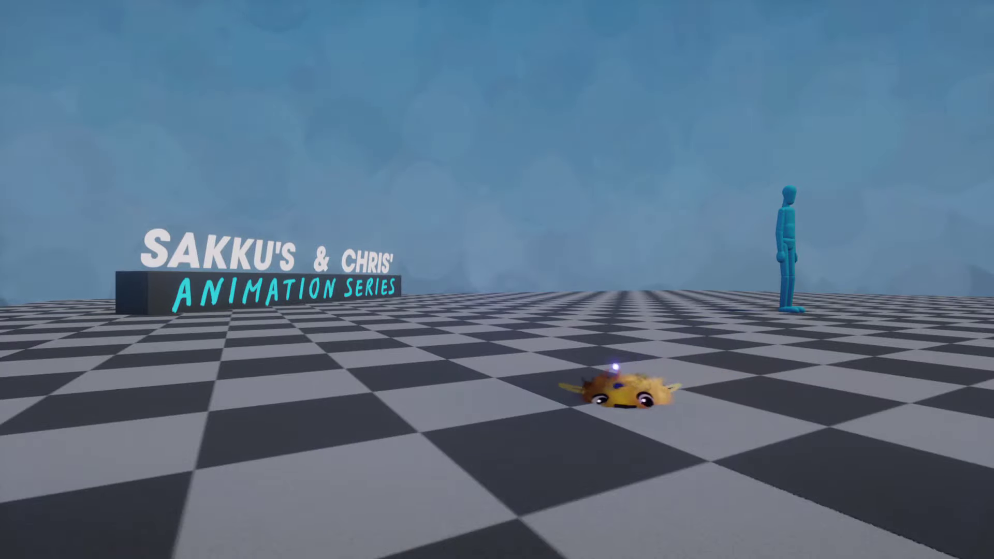
key(Escape)
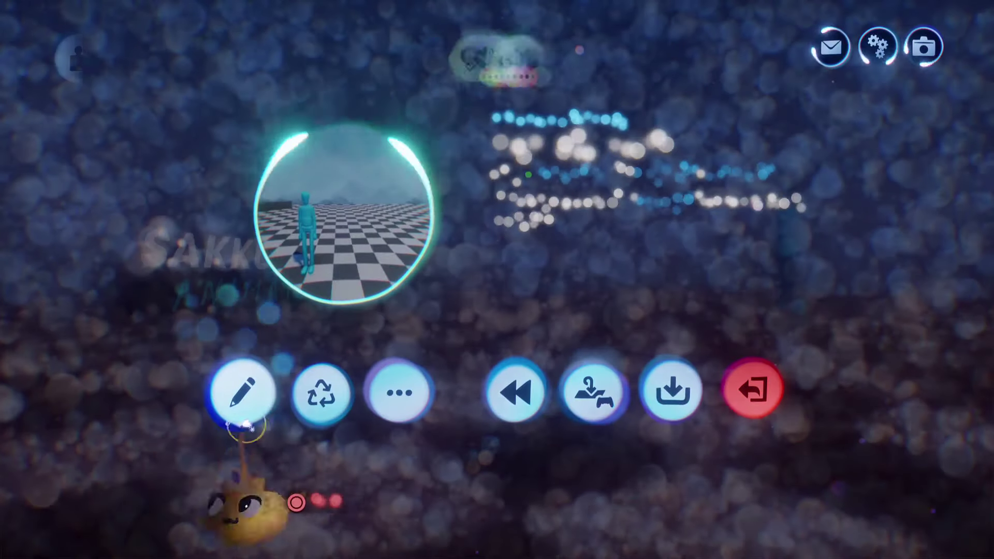
click(241, 392)
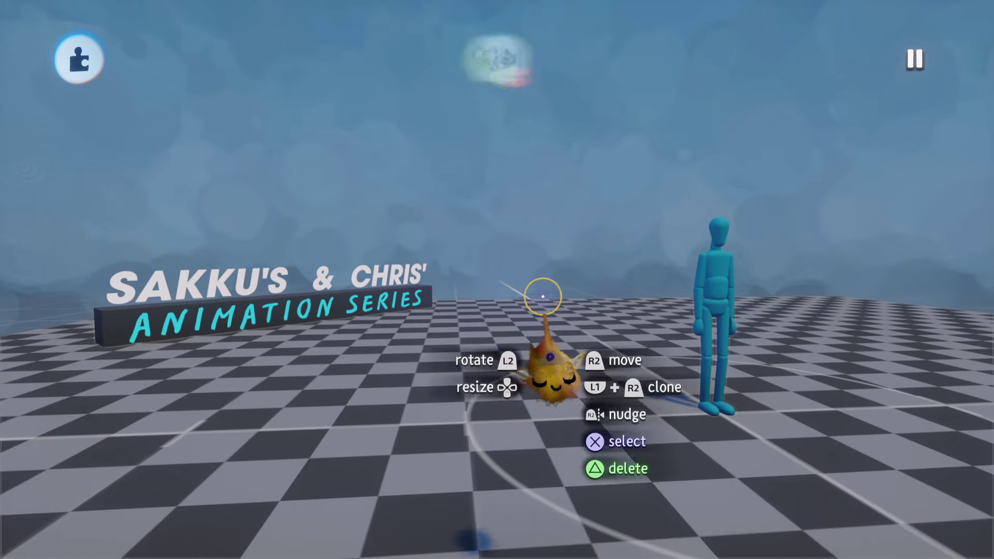
- Record a possession performance of the blue puppet with the Record Possession tool and stop the recording
mouse_move(423, 103)
click(434, 61)
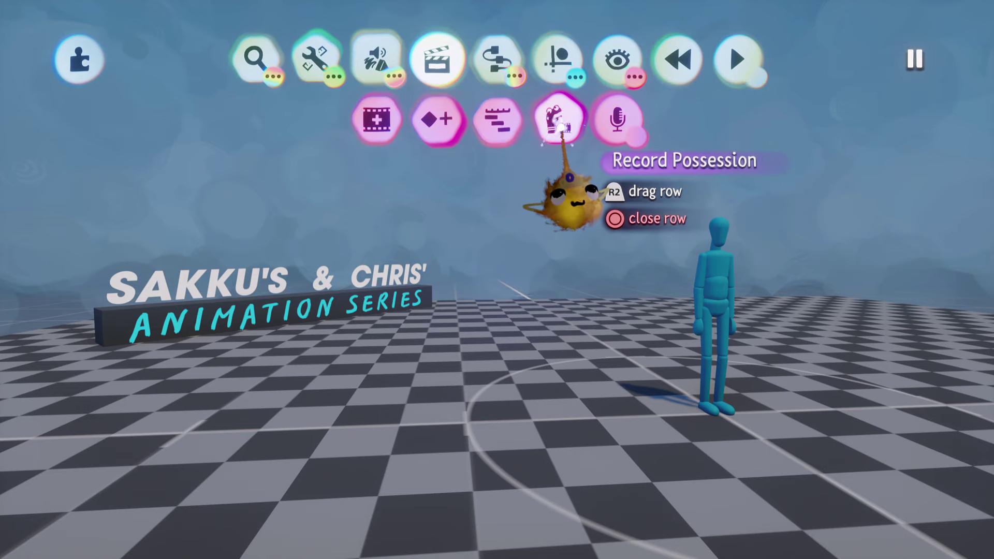
click(563, 127)
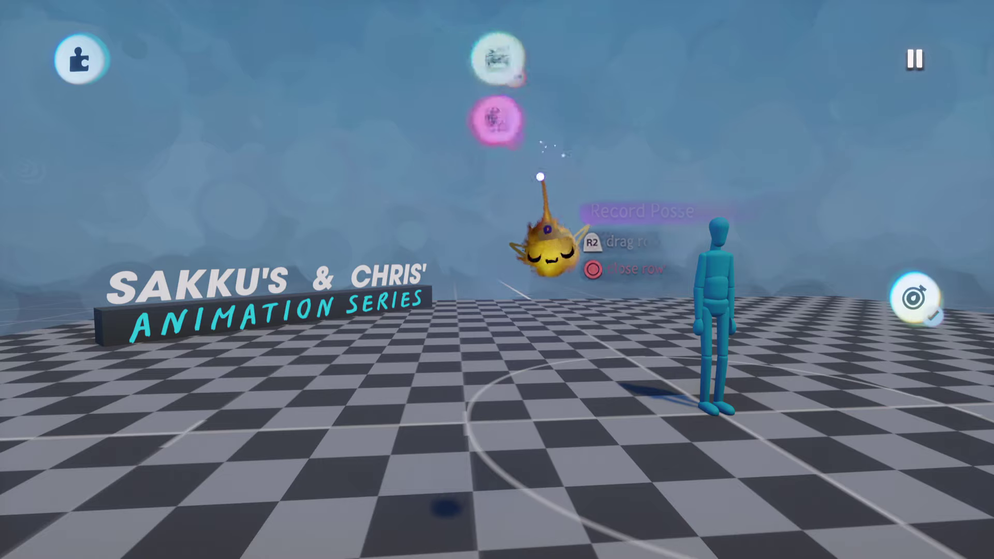
click(743, 290)
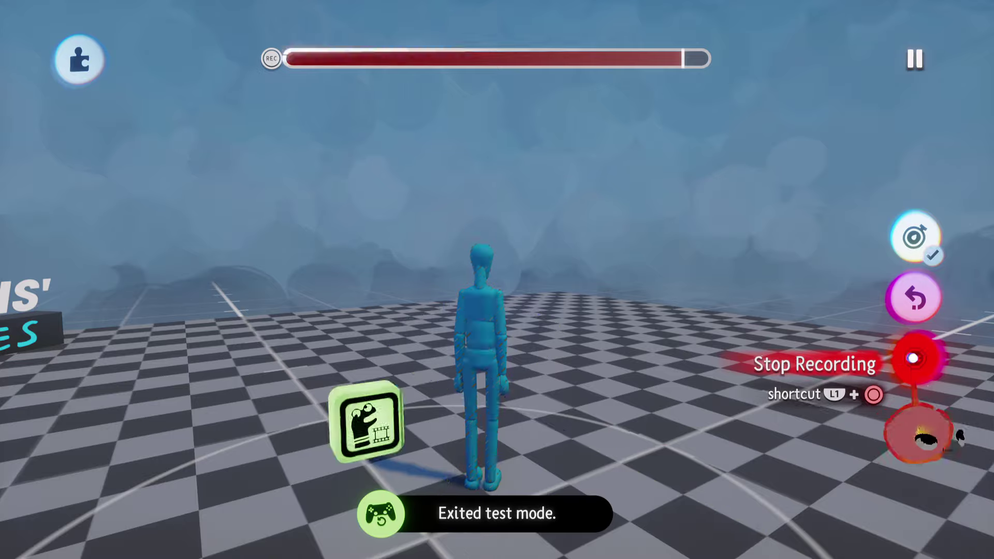
click(919, 438)
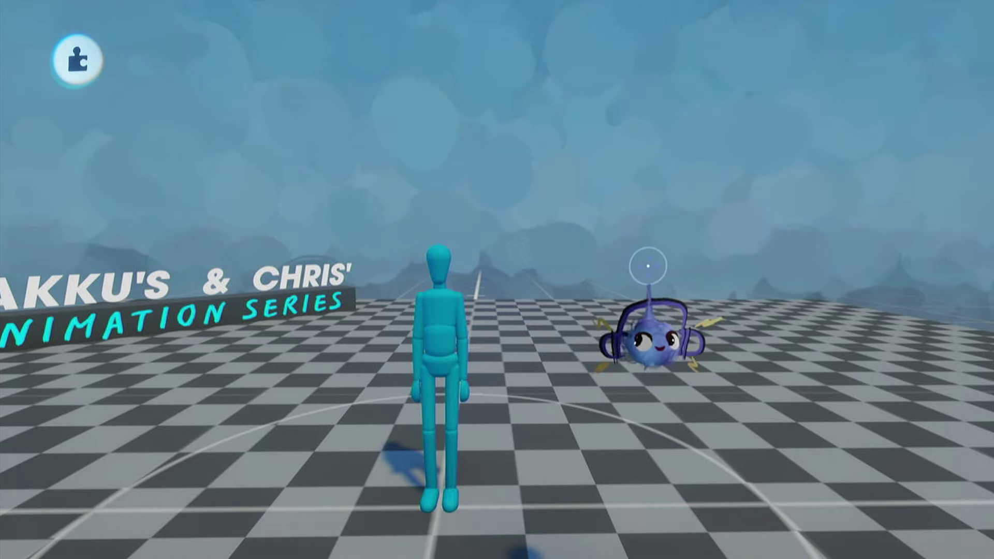
- Place a new timeline behind the blue puppet, then resize its canvas and zoom out its time scale
mouse_move(596, 173)
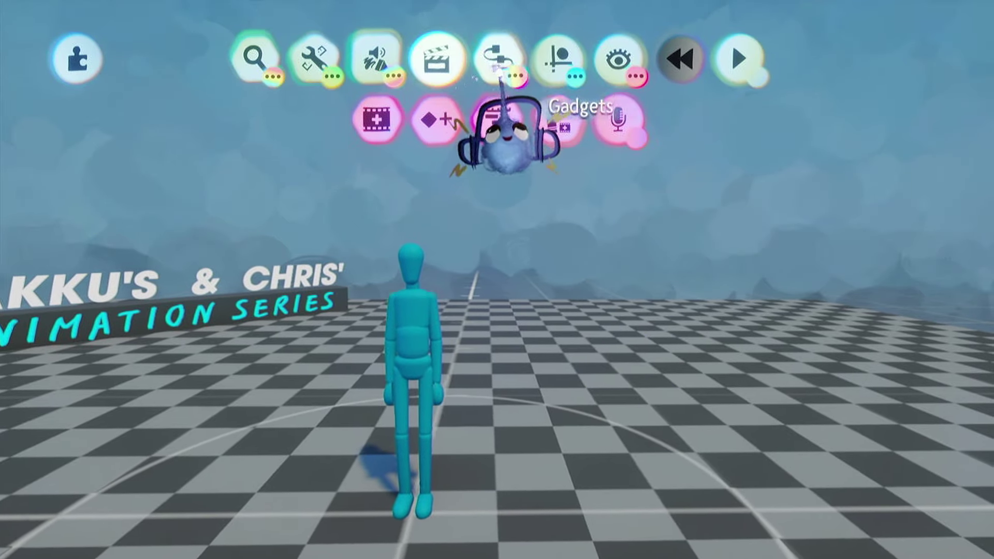
click(494, 117)
click(544, 247)
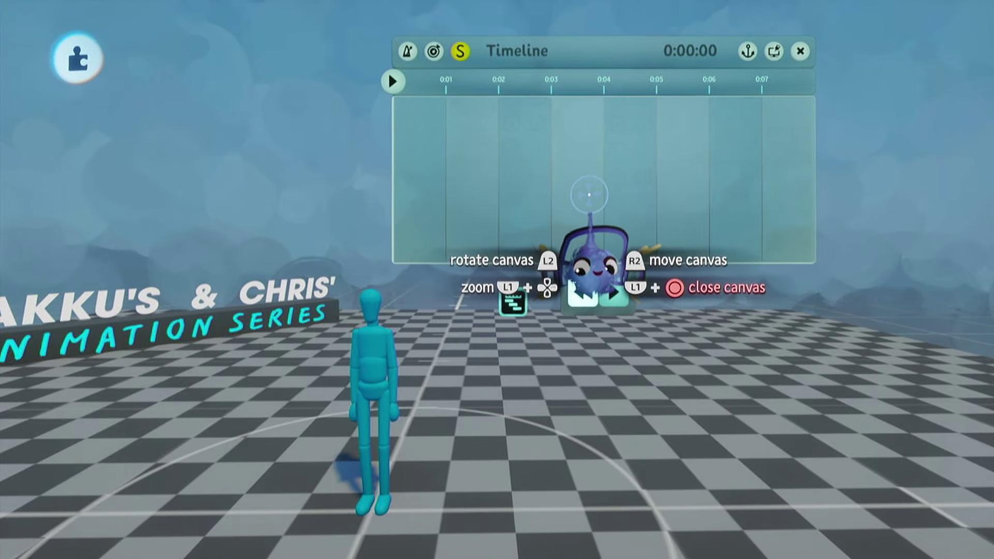
drag(814, 192, 538, 215)
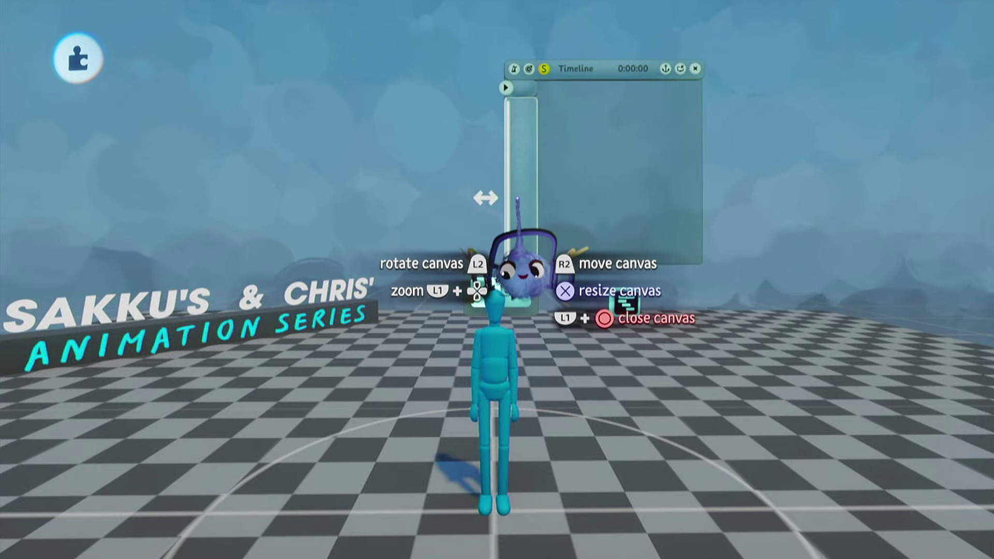
drag(528, 208, 535, 210)
mouse_move(541, 282)
mouse_down()
mouse_move(494, 264)
mouse_move(538, 274)
mouse_up()
drag(532, 202, 586, 195)
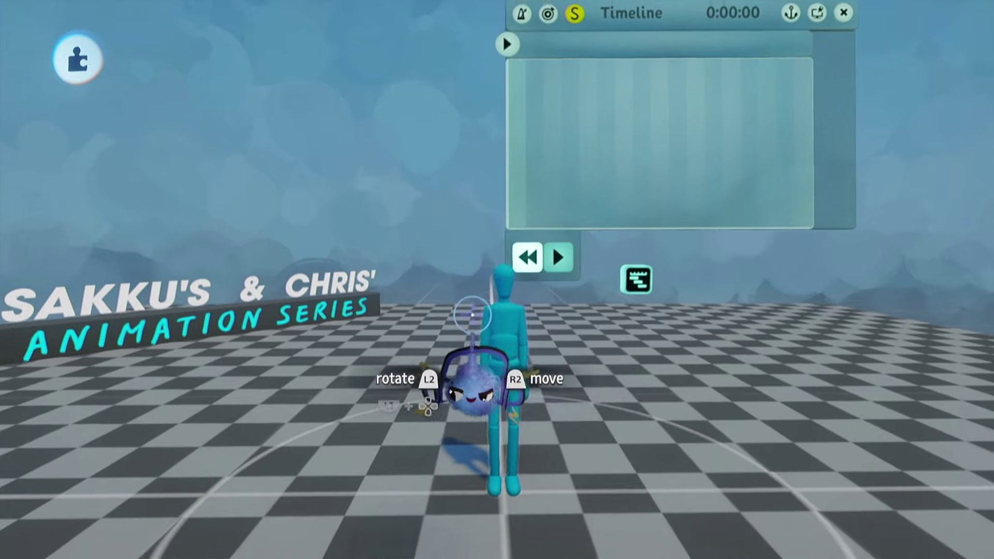
- Examine the blank puppet's behavior settings for following, turning, looking and procedural animation, and close them
click(506, 333)
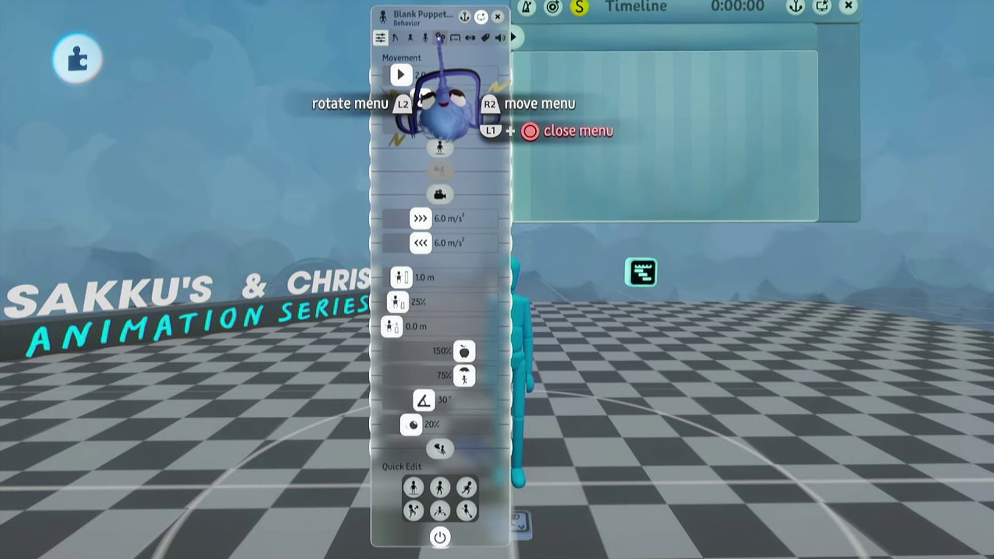
click(439, 38)
drag(480, 212, 532, 232)
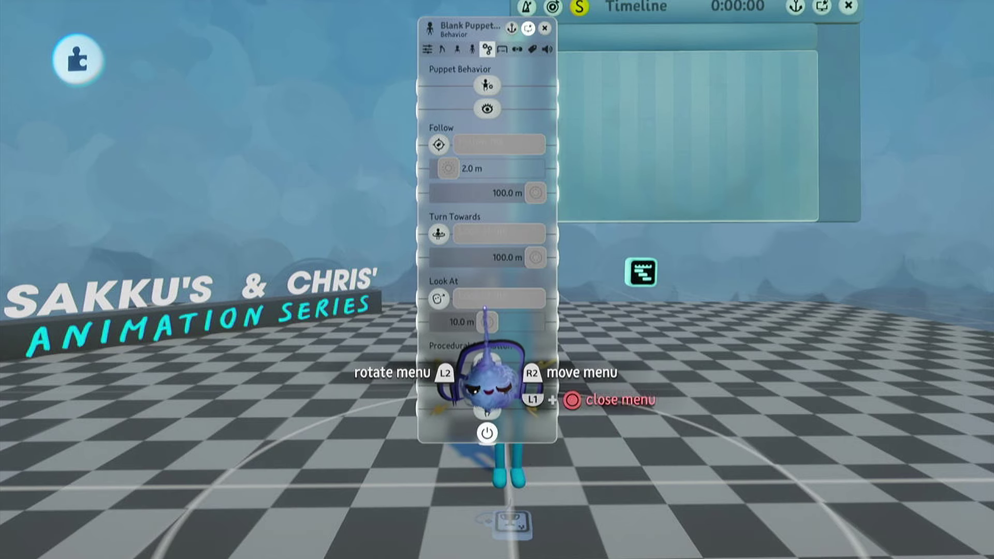
key(Escape)
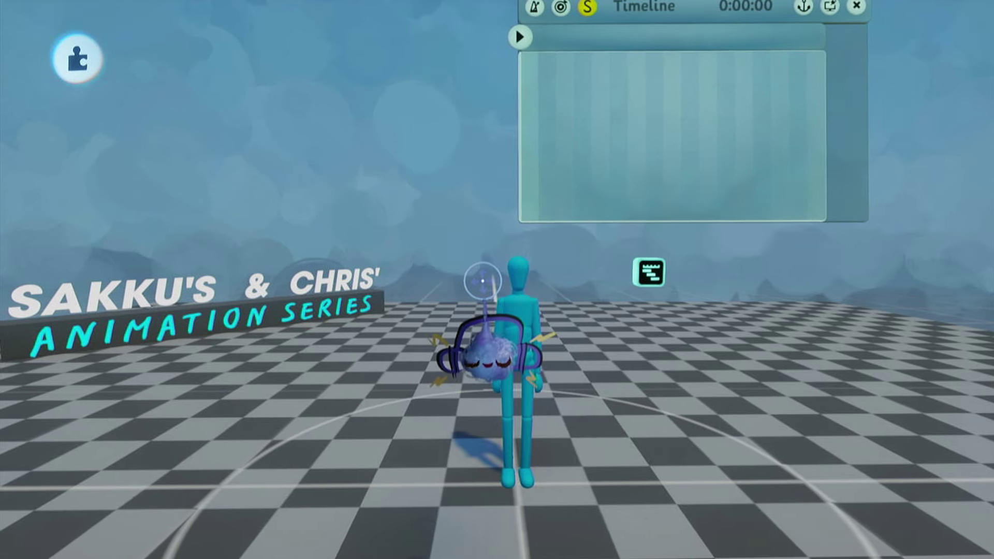
- Stamp a keyframe at the start of the new timeline
key(Tab)
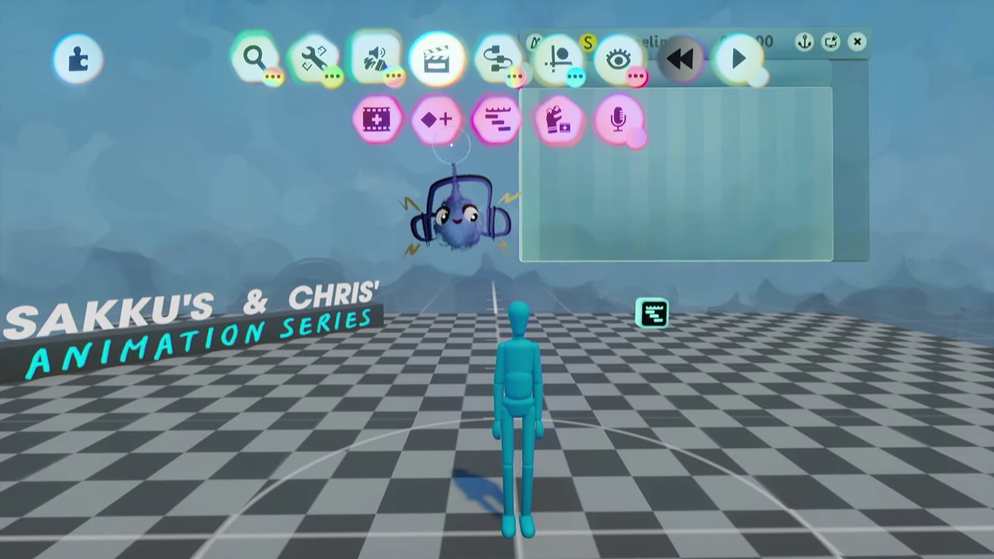
click(447, 121)
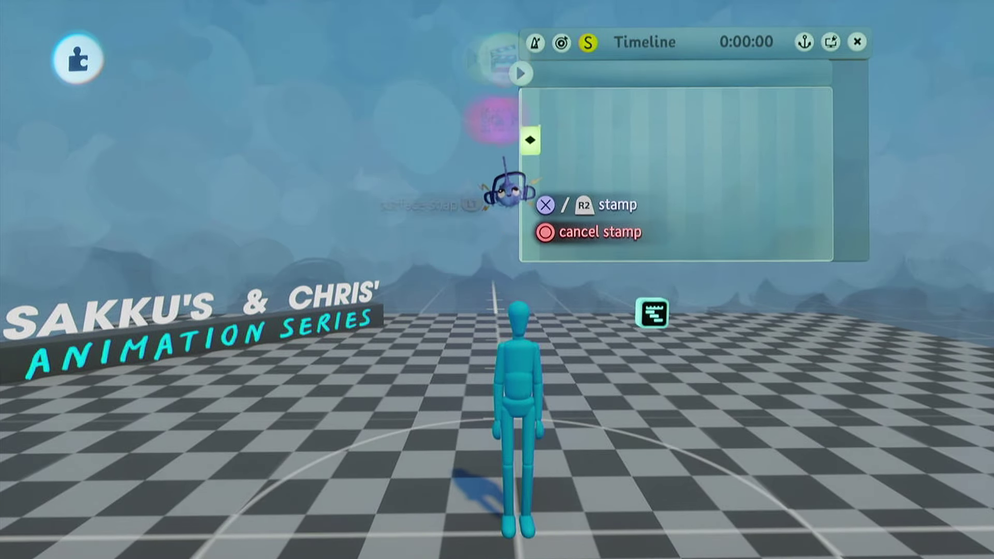
click(502, 165)
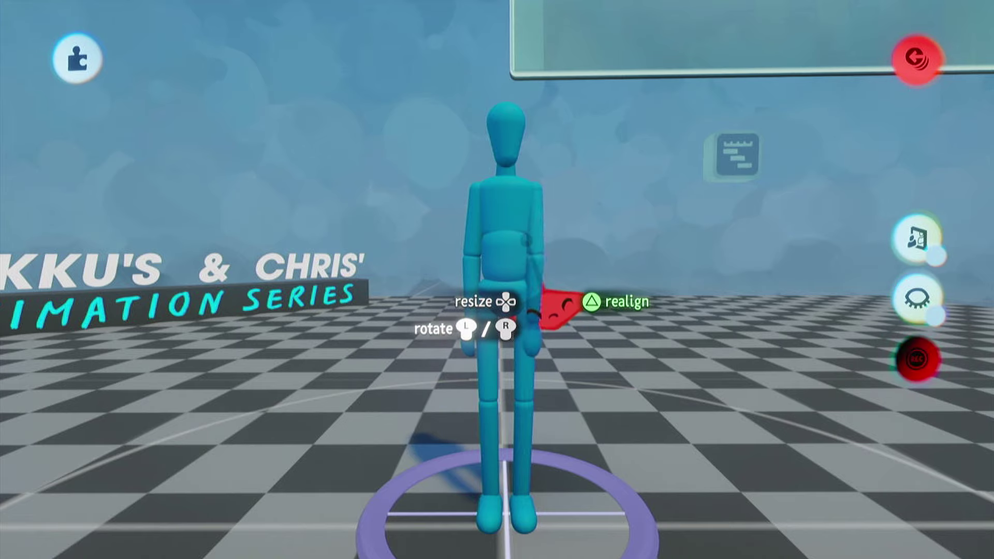
- Try posing the puppet's body parts for the keyframe, including bending the upper body forward, and undo the pose changes
drag(540, 241, 485, 250)
drag(517, 318, 523, 317)
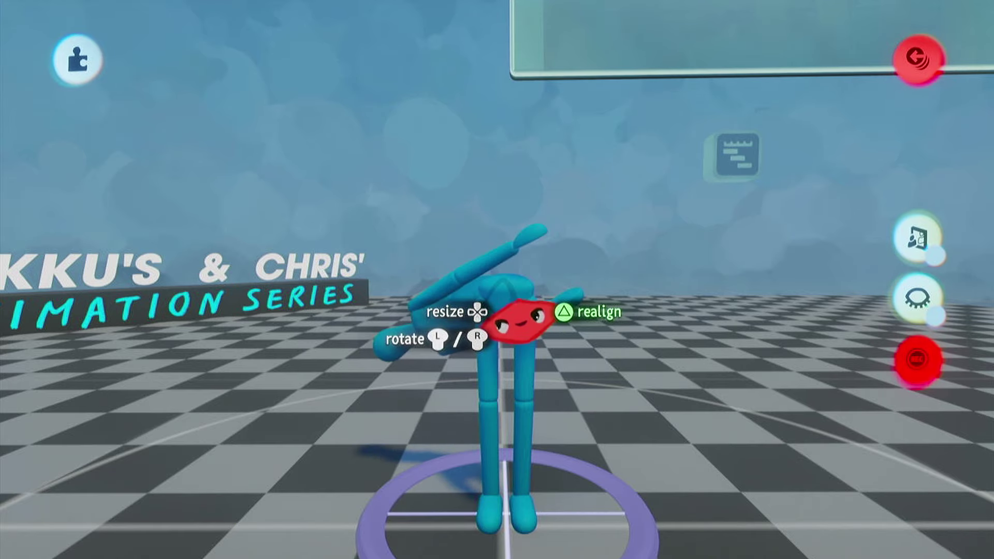
key(ctrl+z)
scroll(564, 322, down, 1)
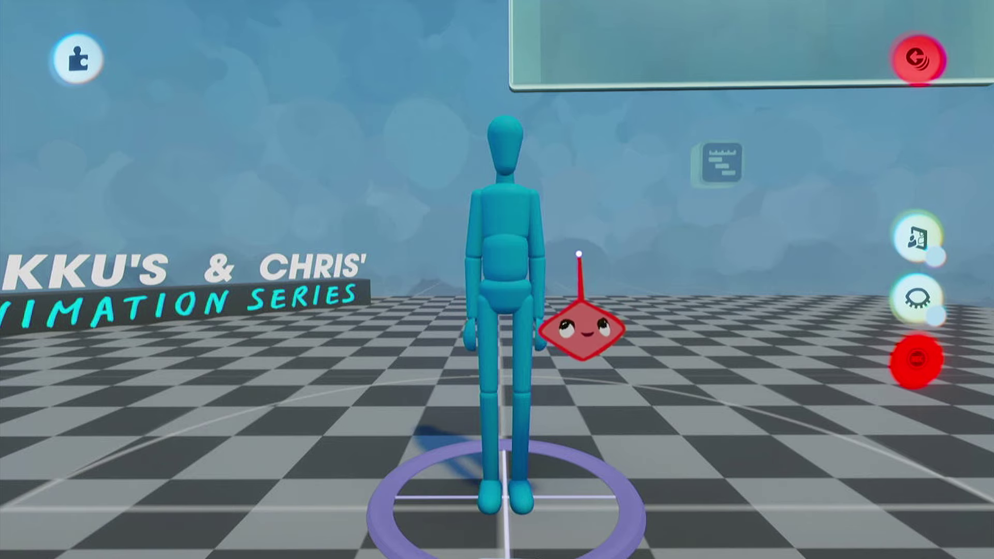
scroll(501, 246, up, 1)
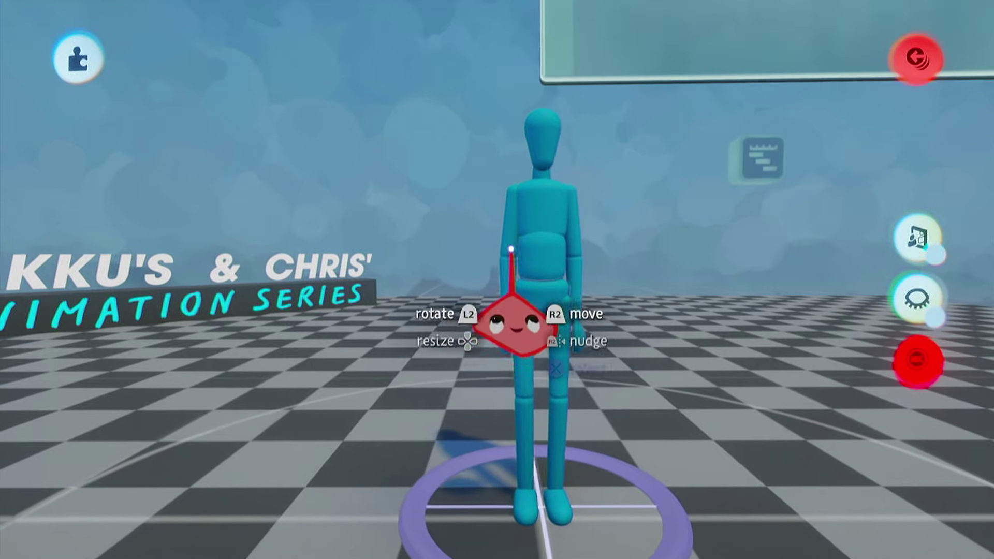
mouse_move(546, 337)
mouse_down()
mouse_move(533, 329)
mouse_move(553, 327)
mouse_up()
key(ctrl+z)
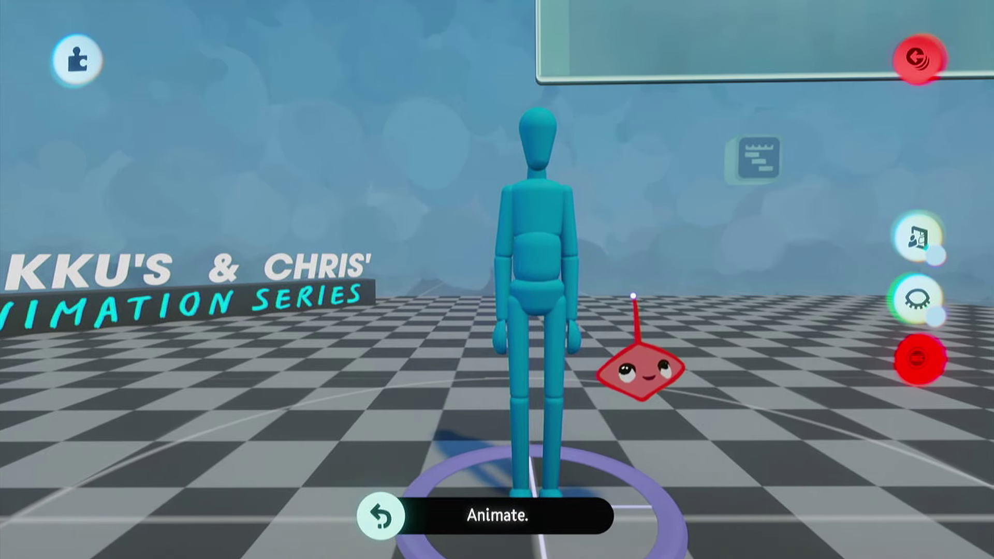